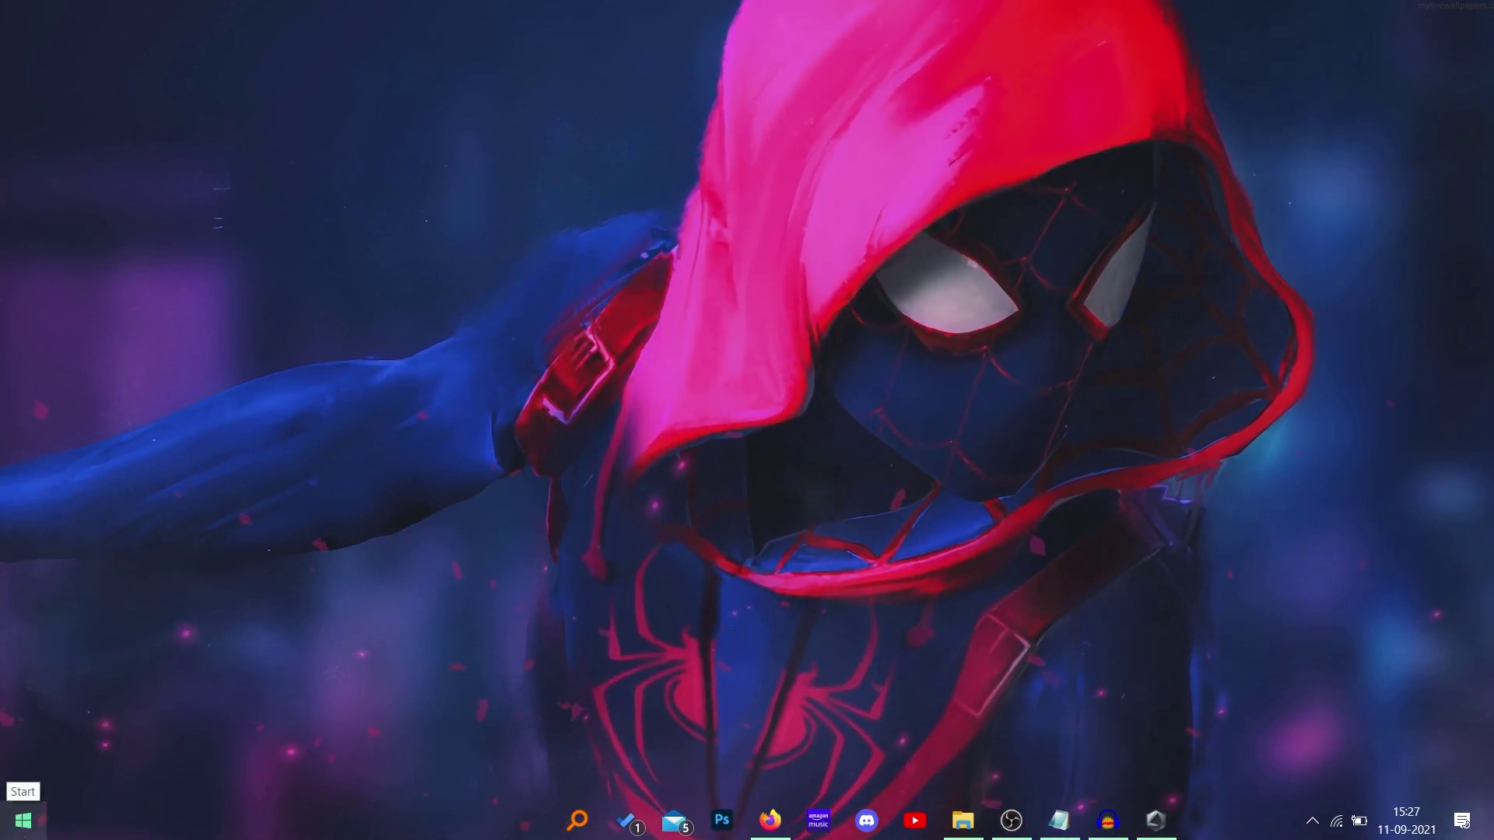
Open Registry Editor by running regedit and select the Computer root of the registry tree.
right_click(23, 821)
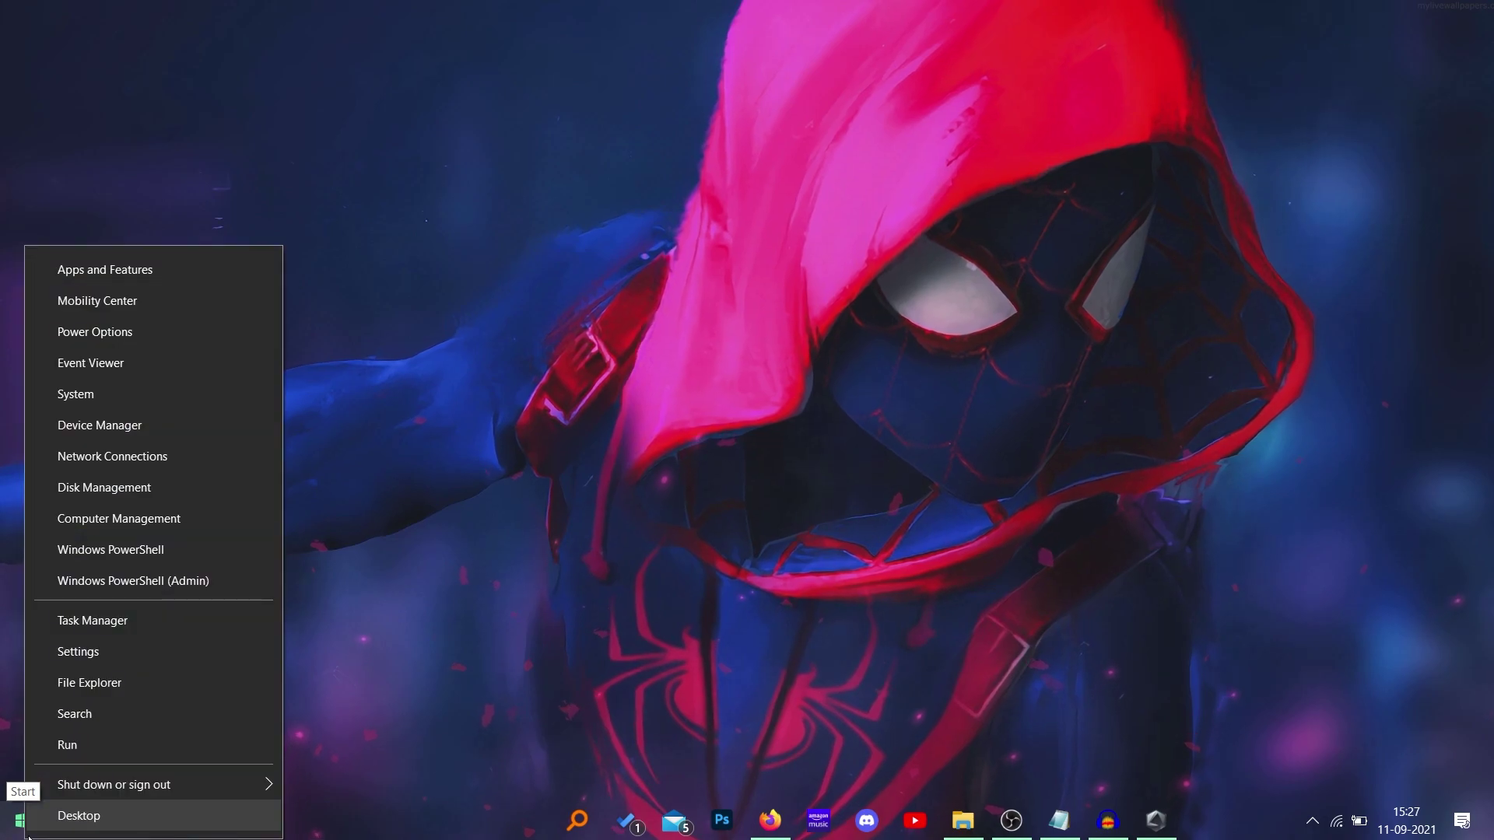
left_click(91, 748)
type("regedit")
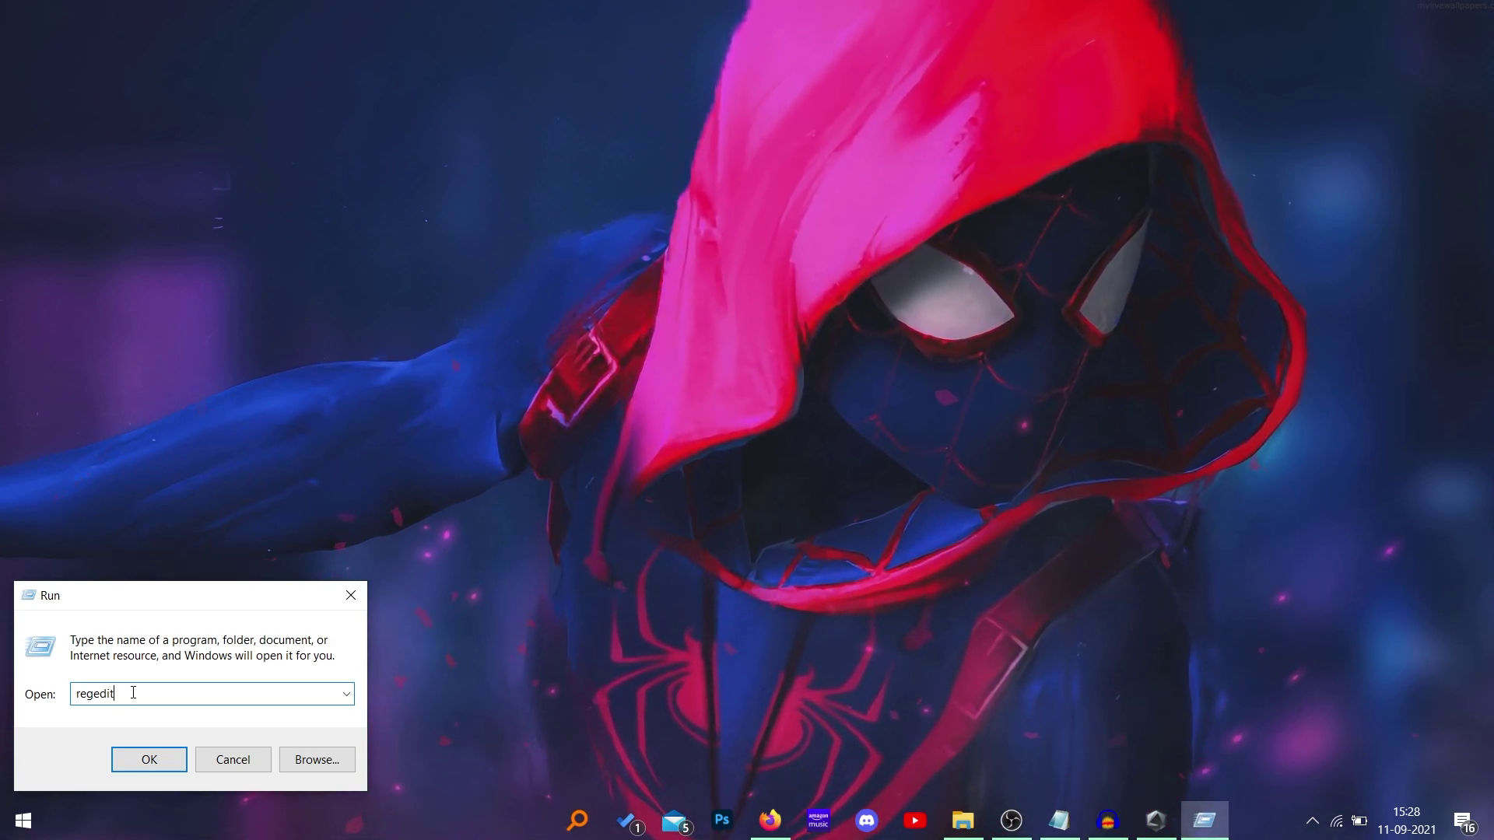
key("Return")
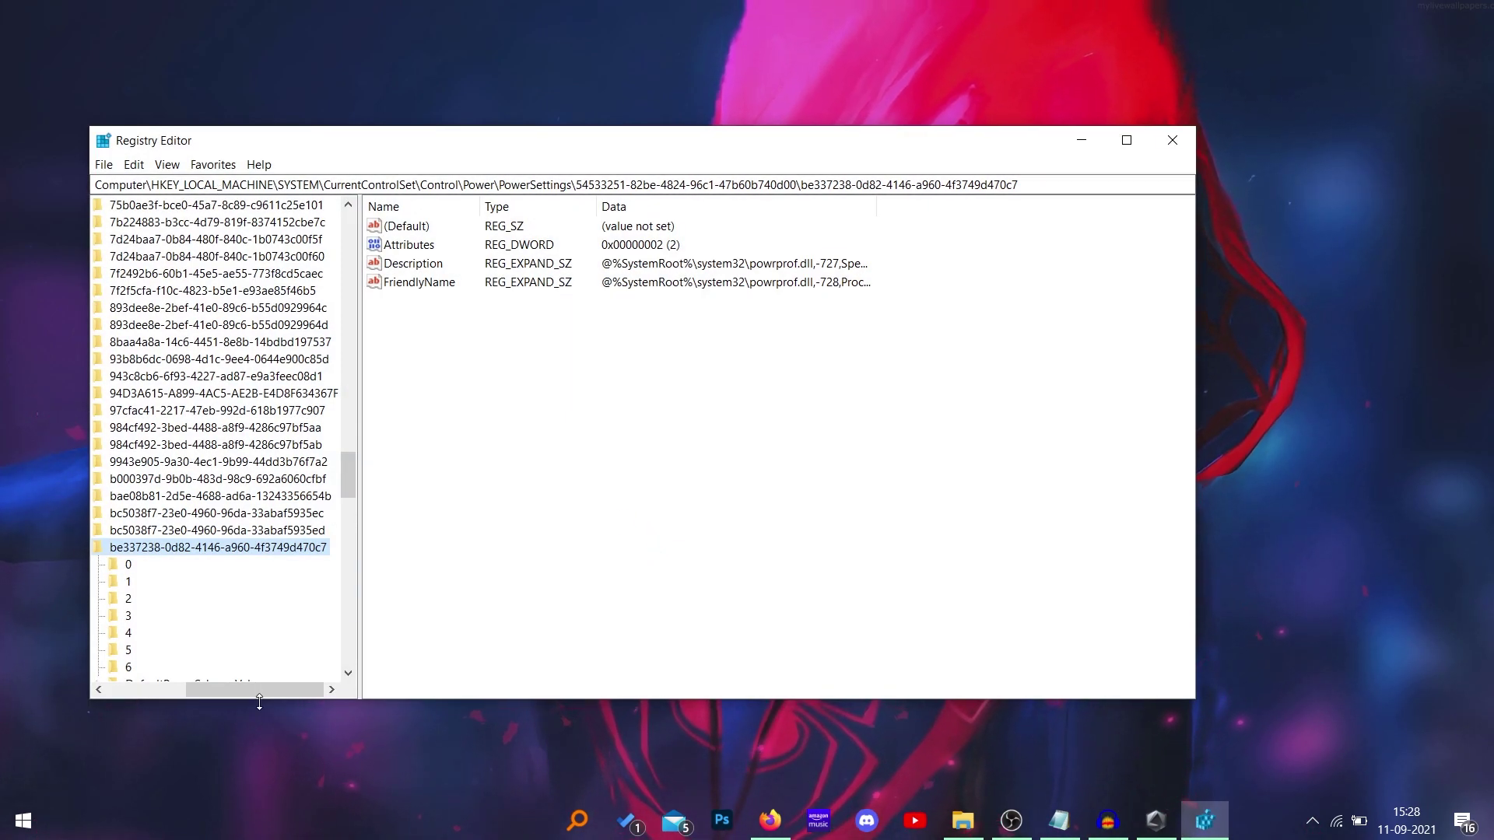
left_click_drag(247, 691, 141, 692)
left_click_drag(347, 460, 336, 214)
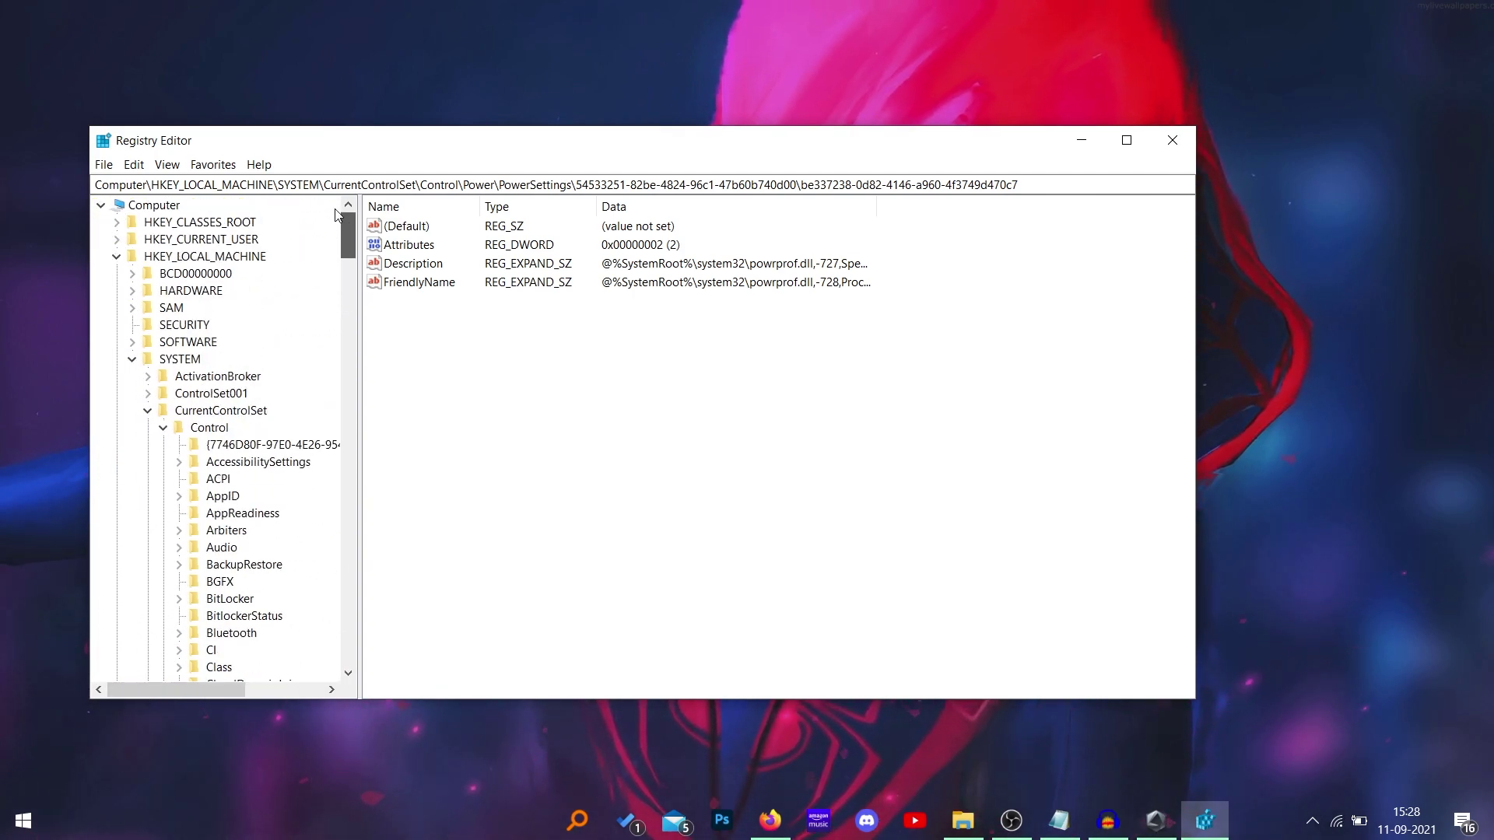
left_click(151, 207)
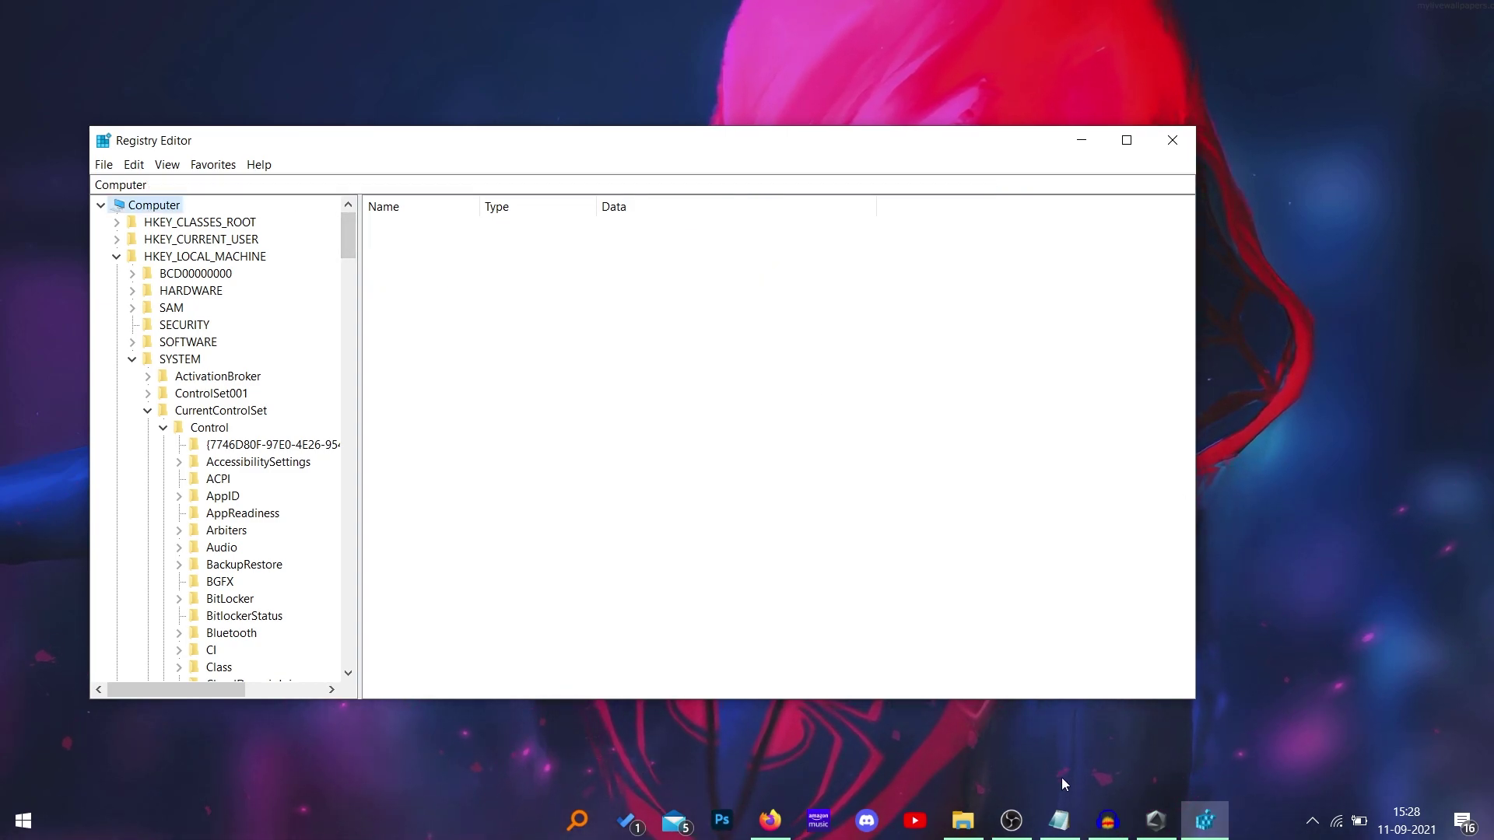
left_click(1060, 821)
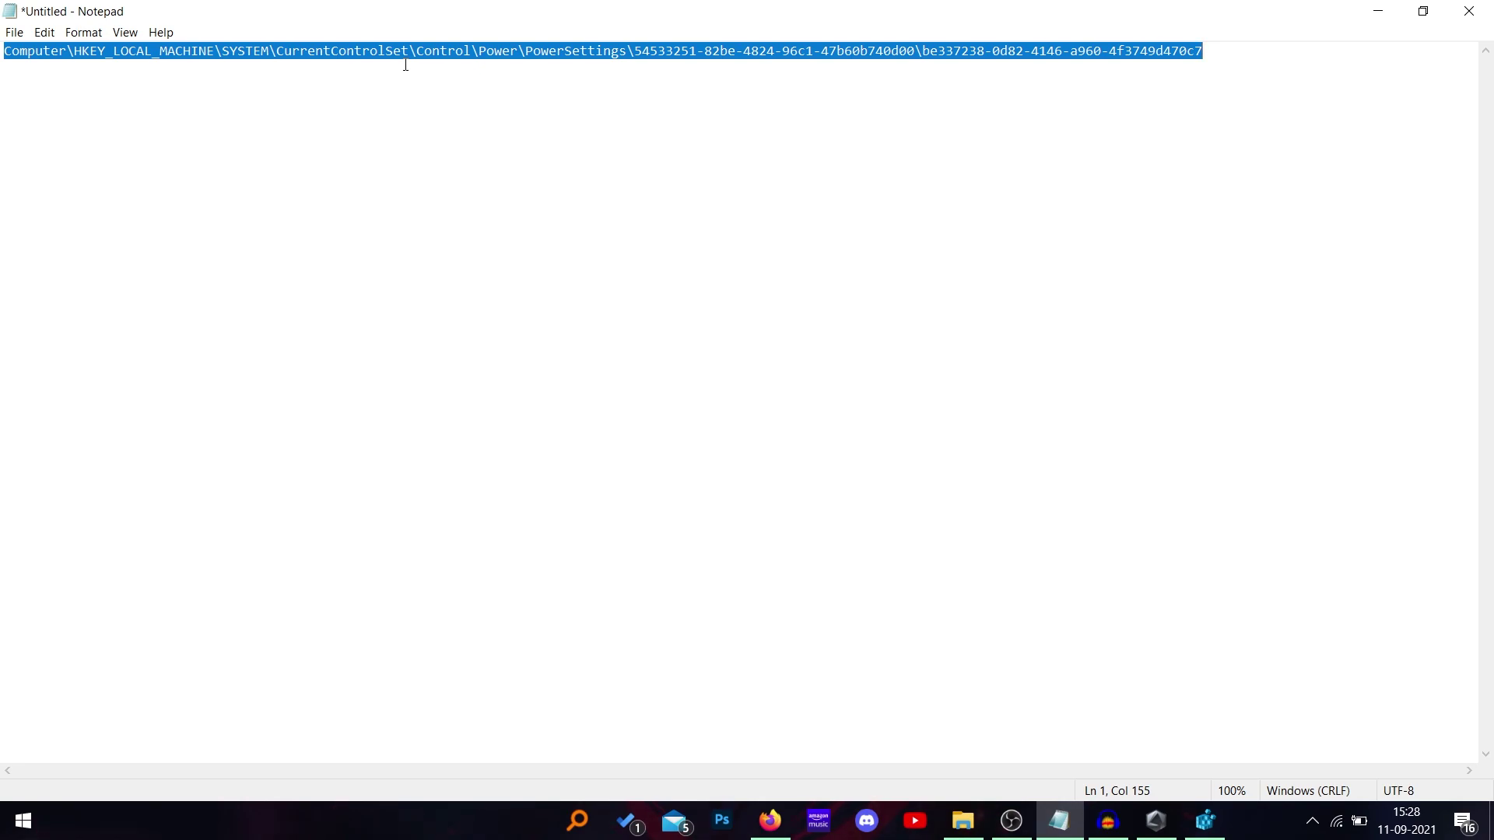
left_click(1364, 12)
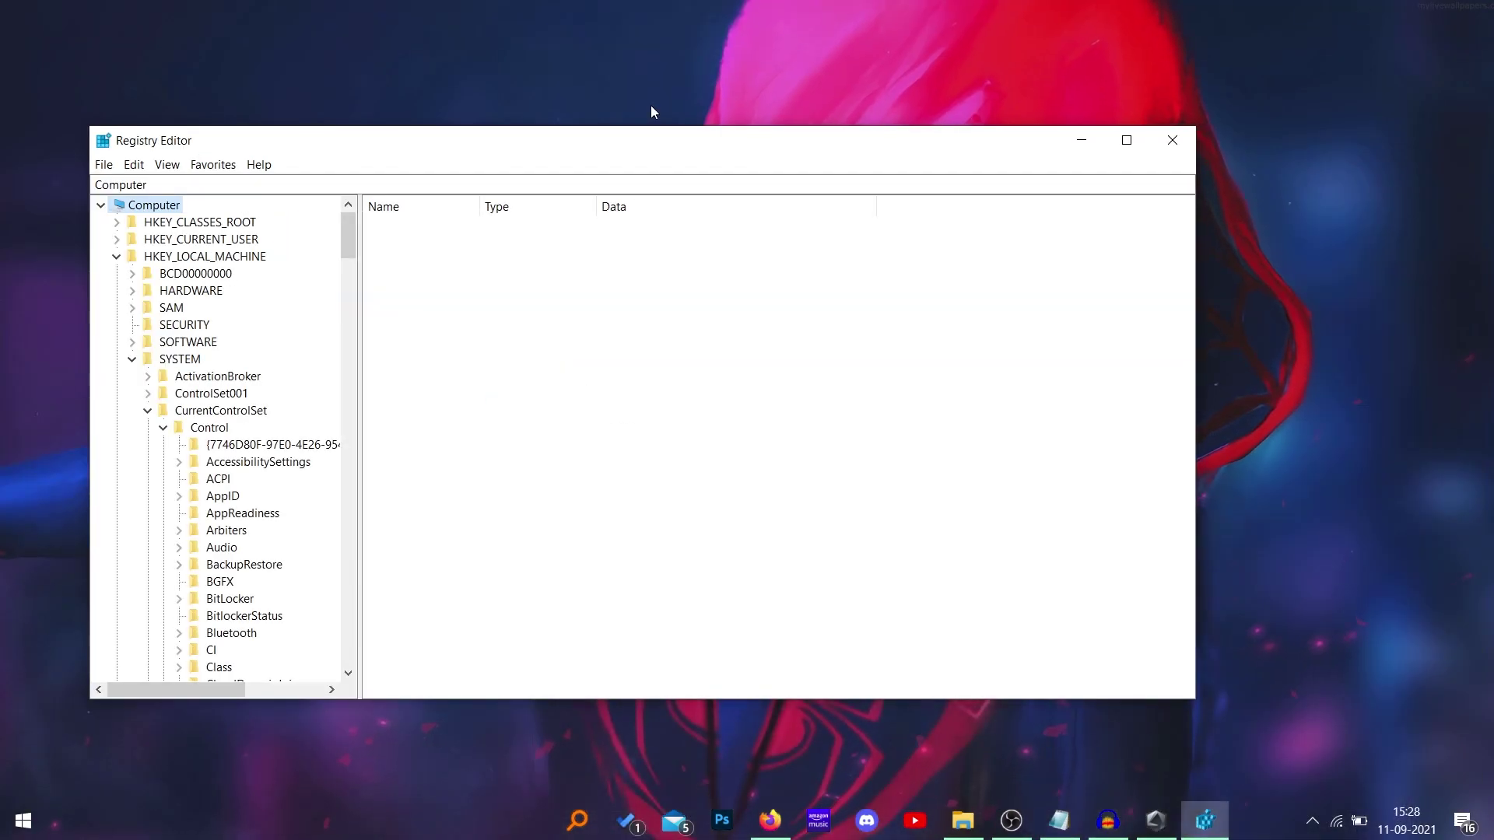
left_click(453, 189)
key("ctrl+v")
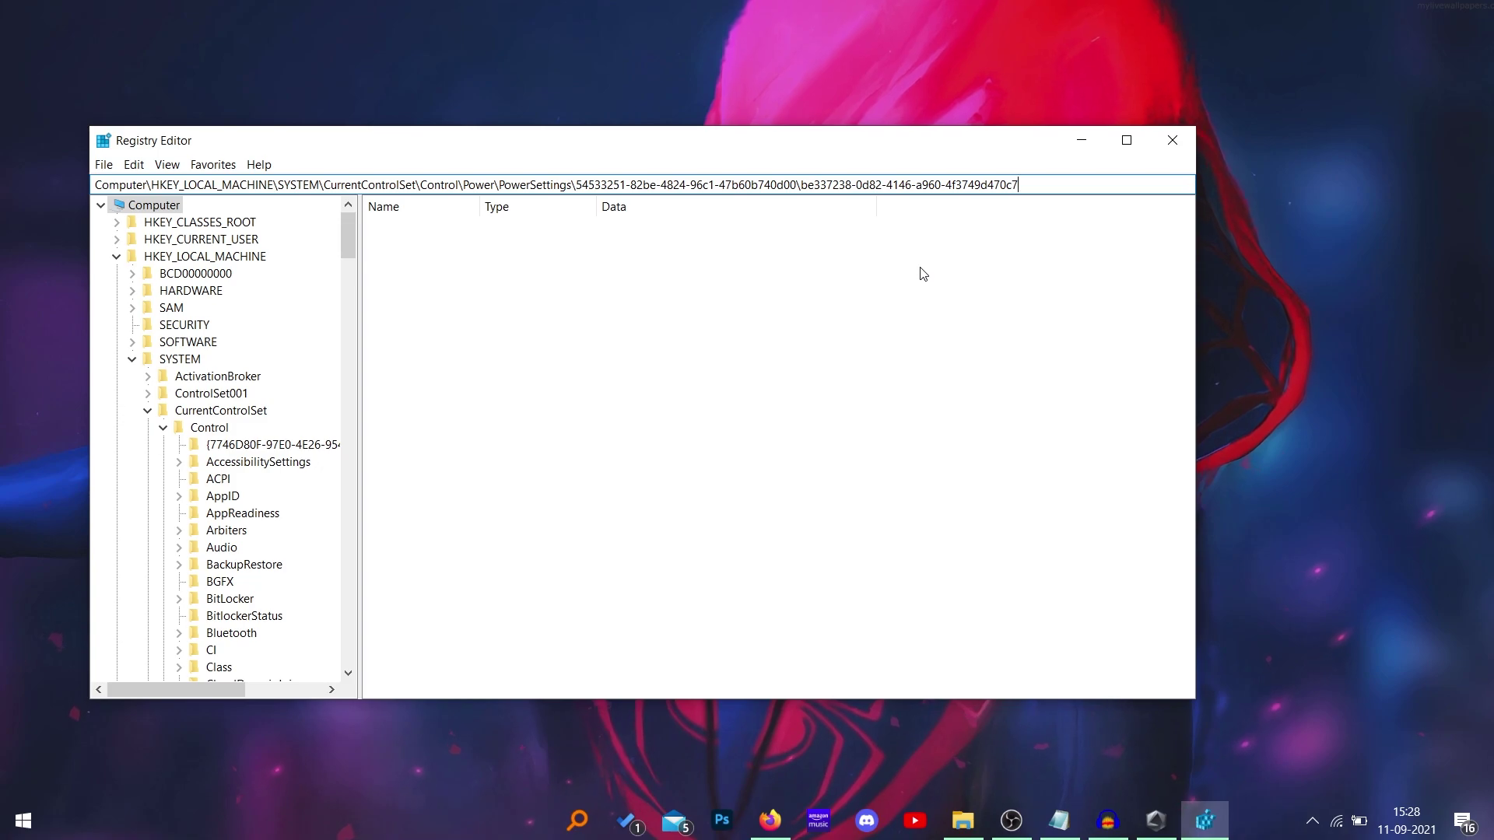
key("Return")
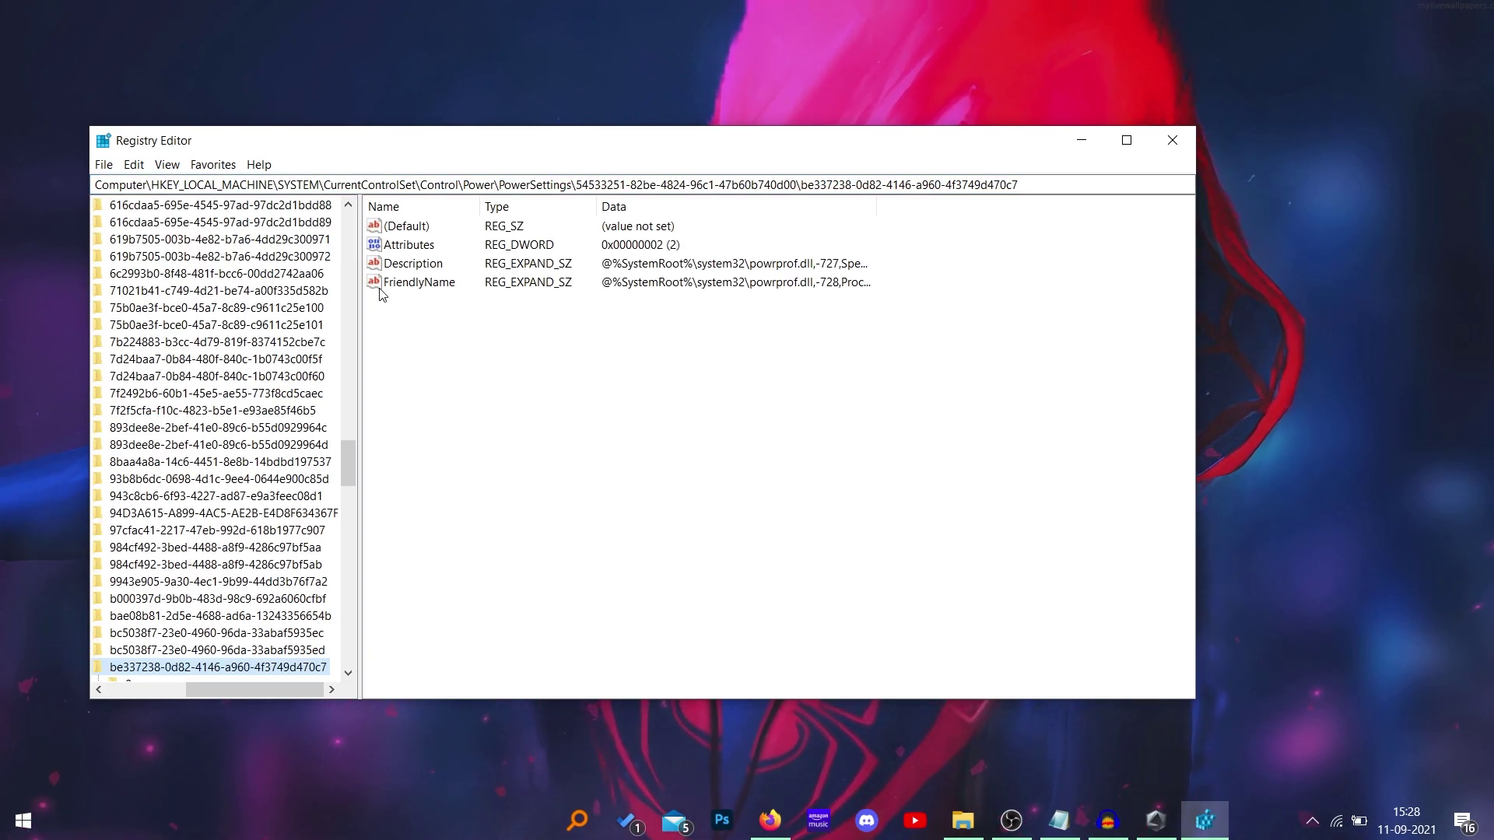
Set the value data of the Attributes DWORD to 2 in hexadecimal.
right_click(419, 249)
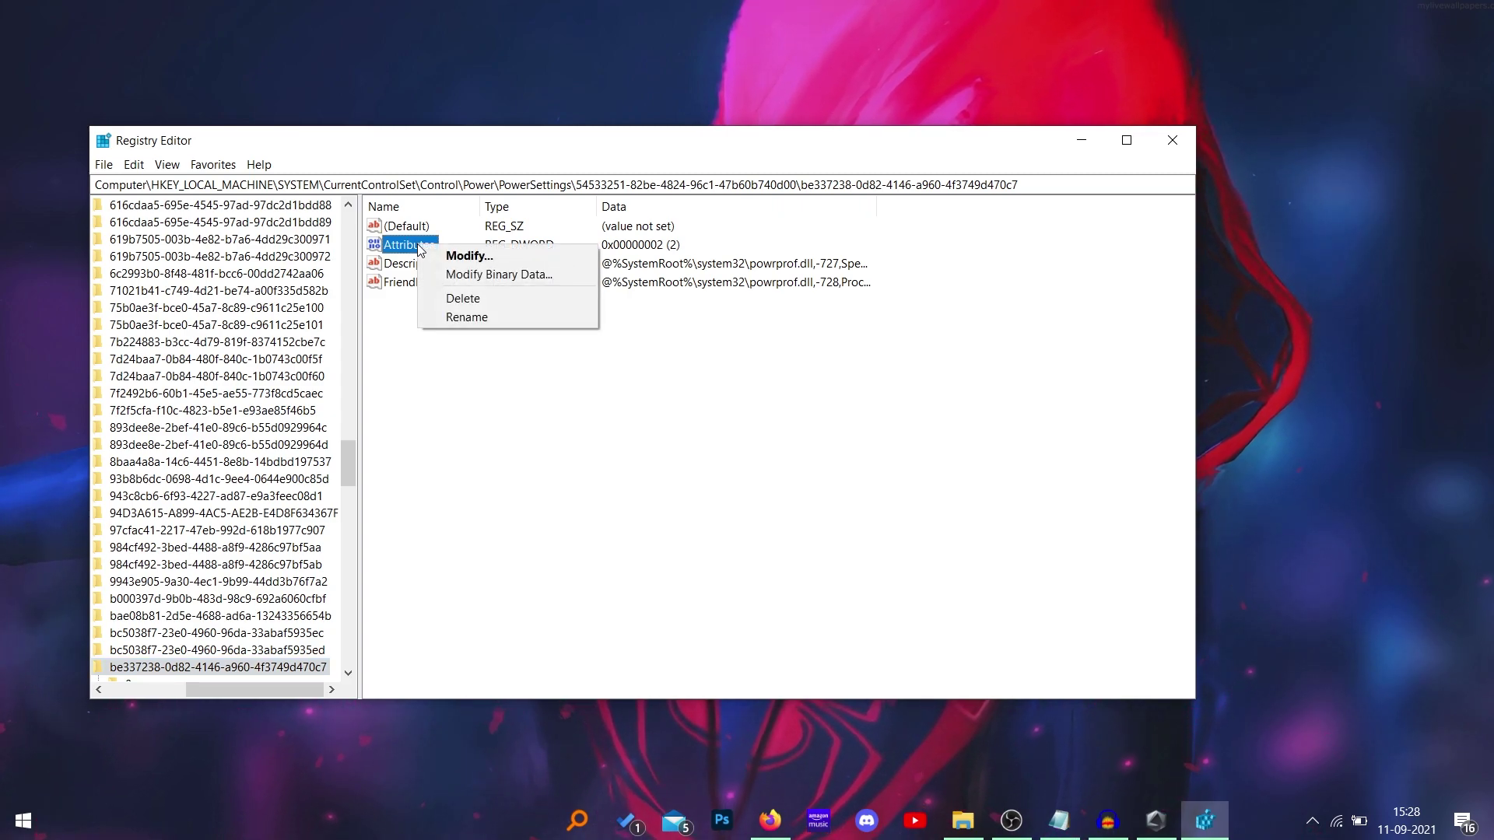
left_click(450, 259)
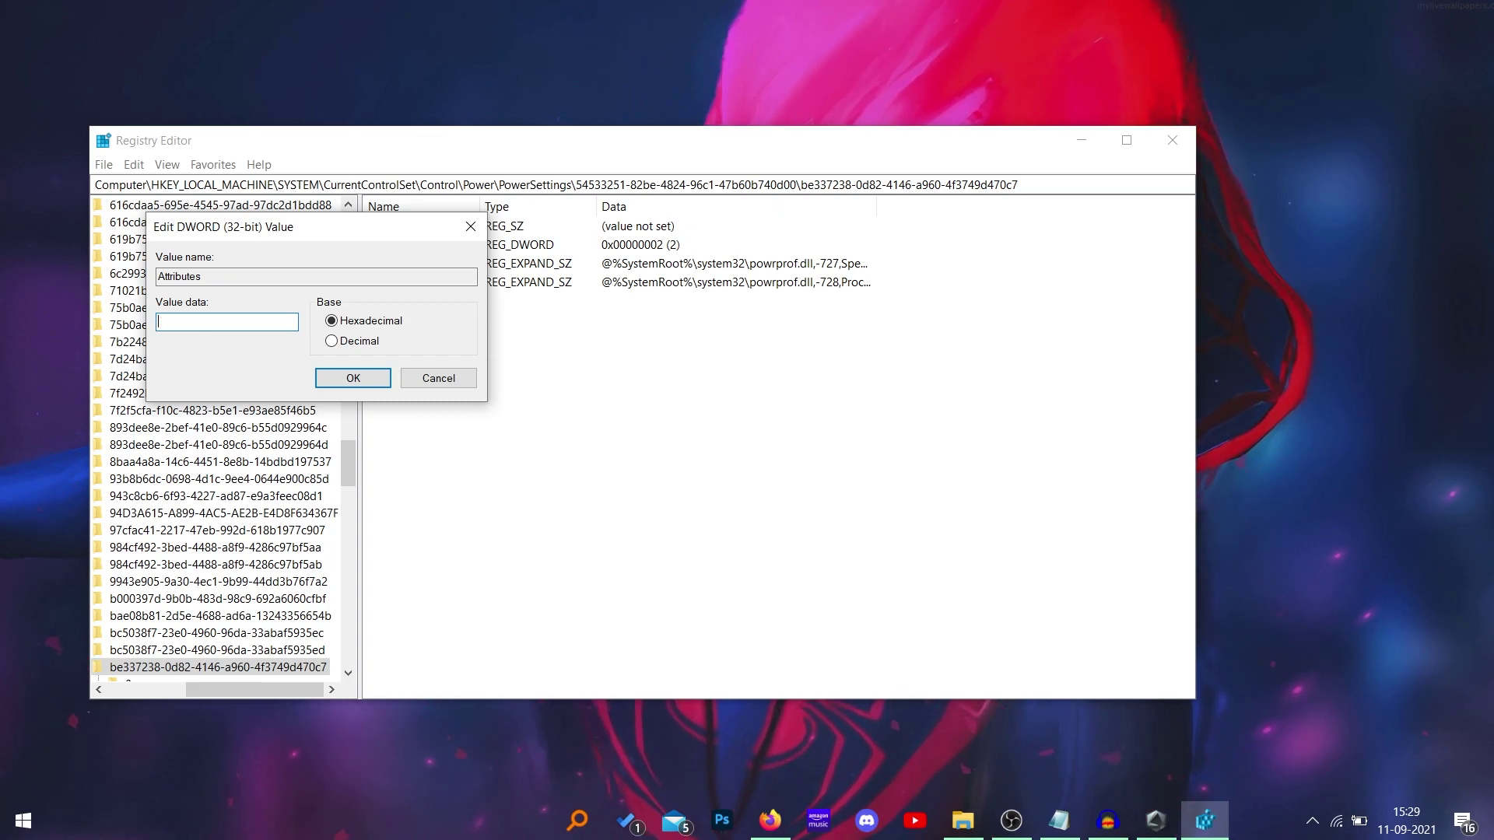
type("2")
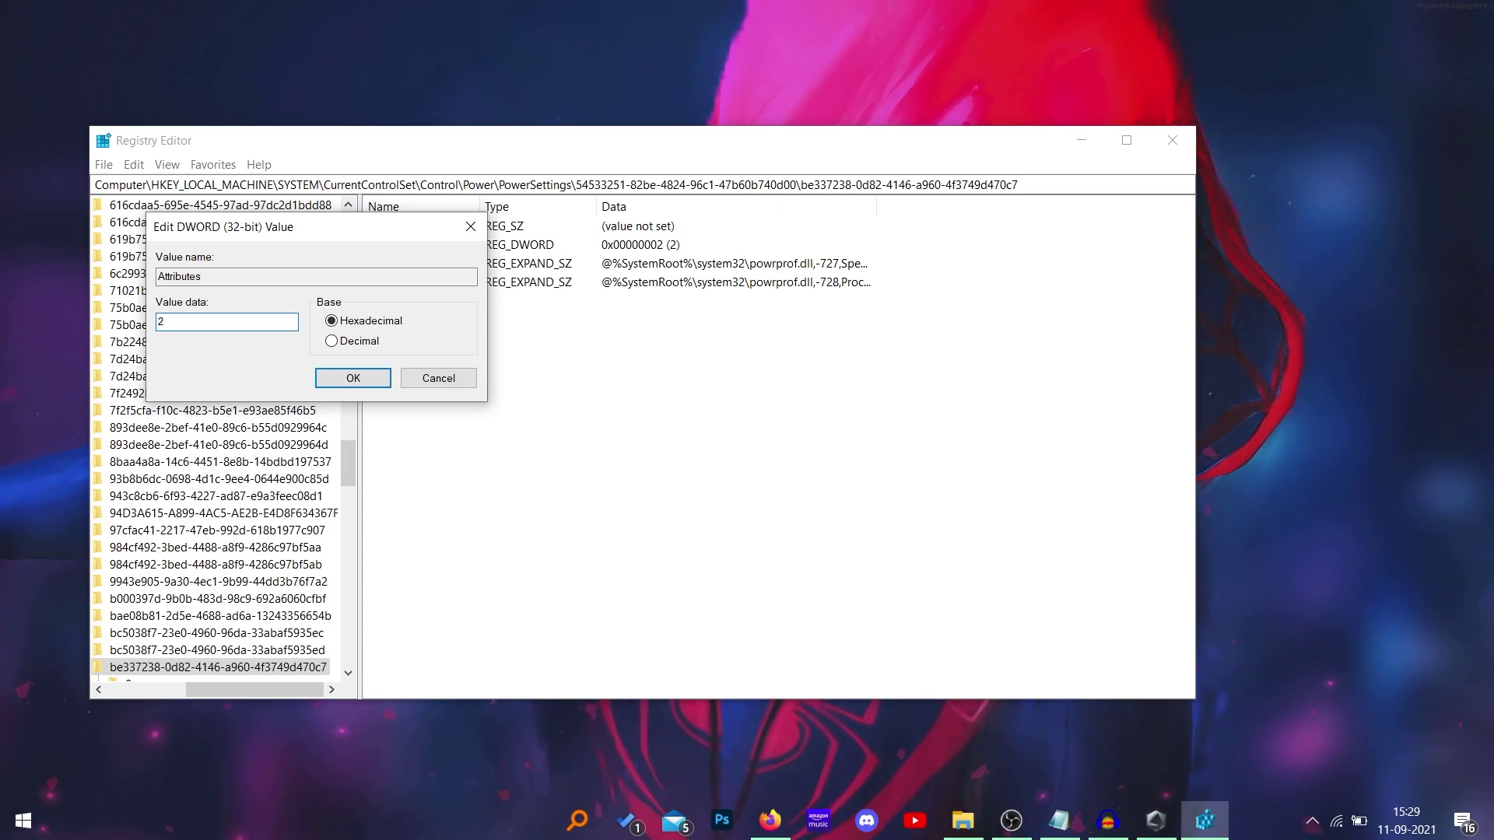
left_click(370, 381)
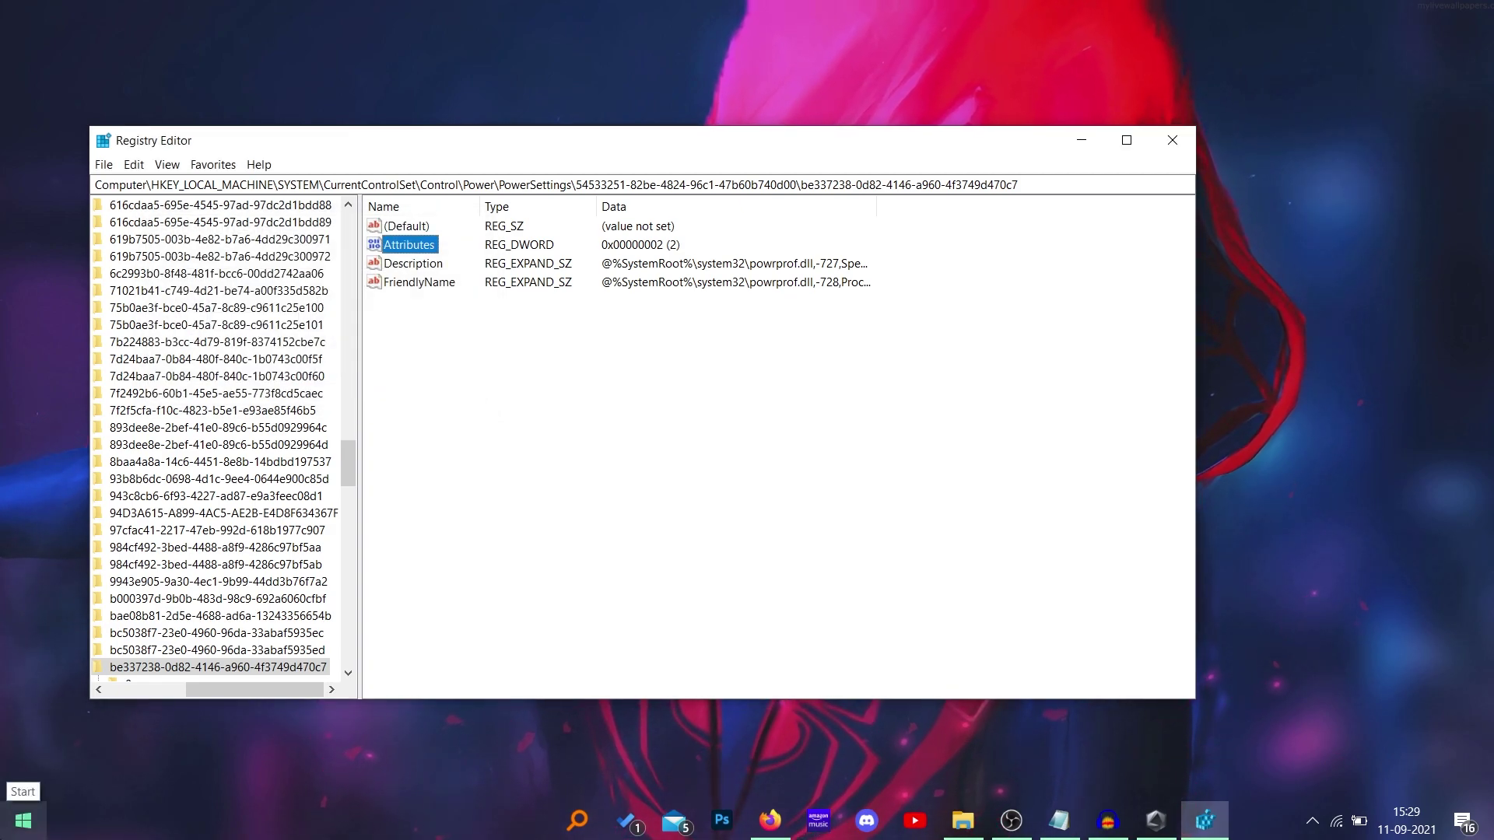
Search Windows for "edit" and open the Edit power plan settings.
left_click(24, 821)
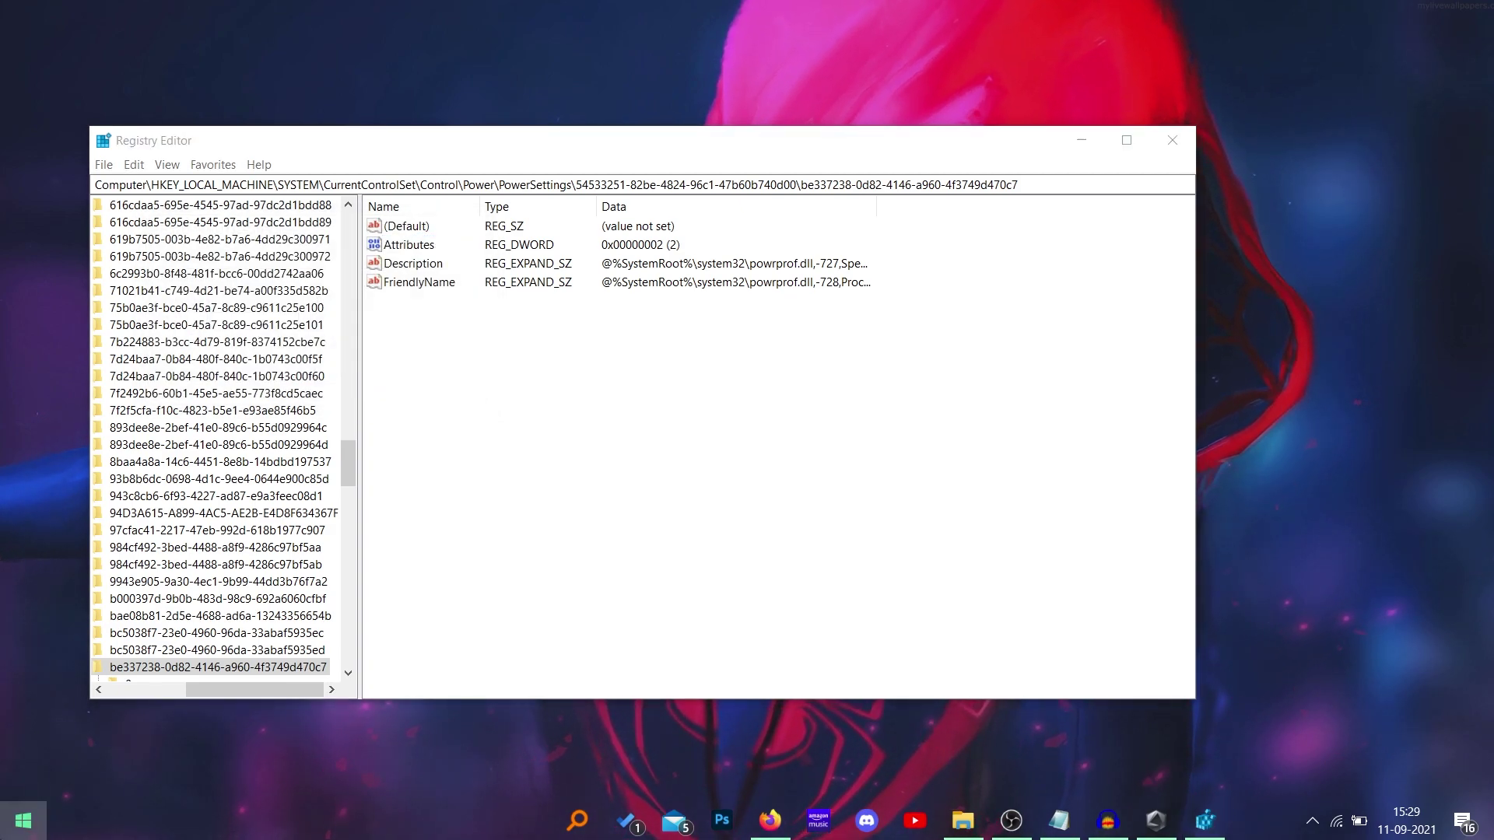
type("edit")
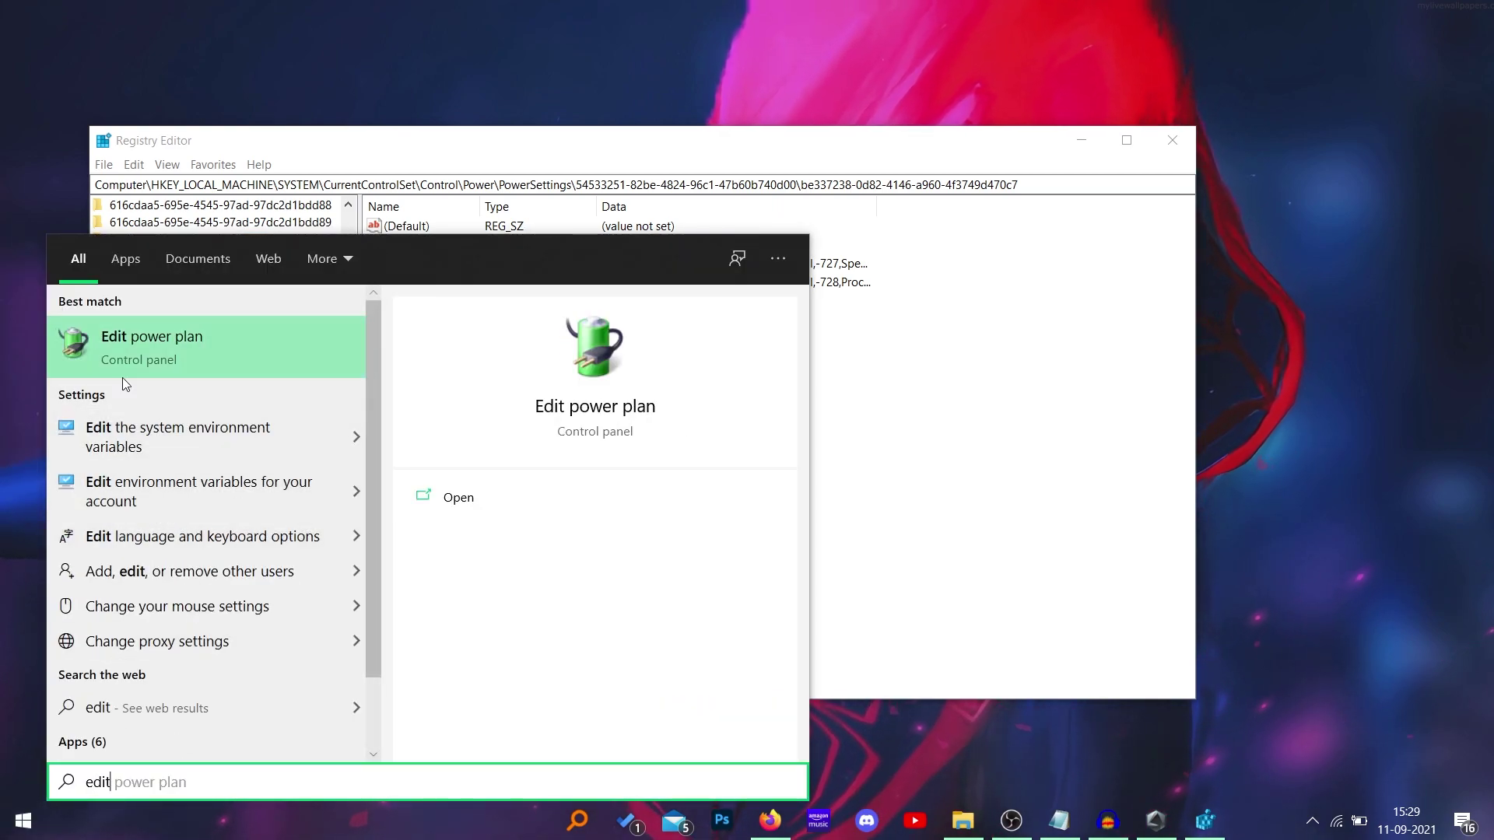
left_click(232, 346)
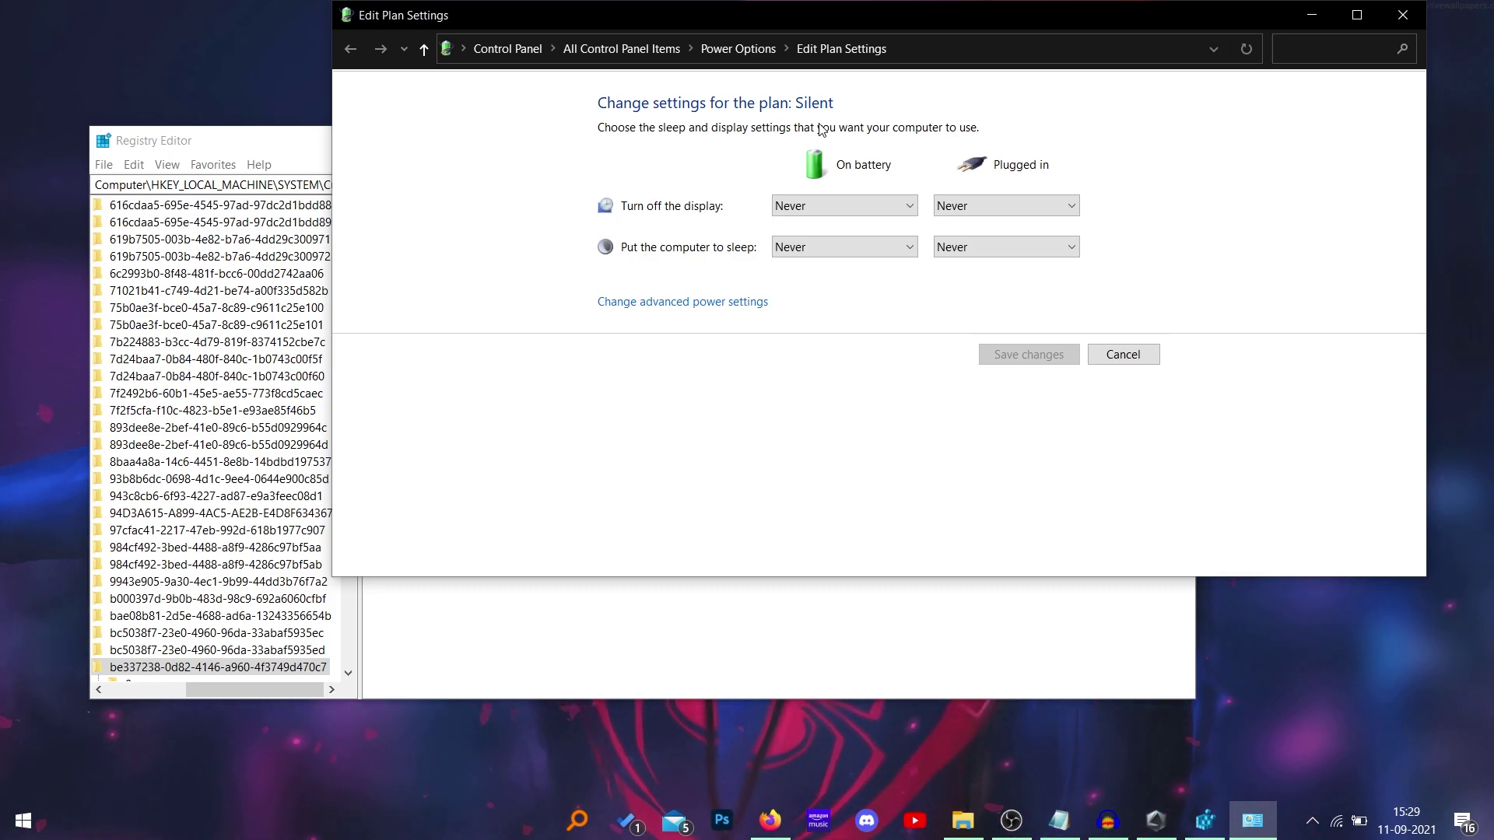
Switch to Armoury Crate, set the operating mode to Turbo, and return to the power plan window.
left_click(1165, 835)
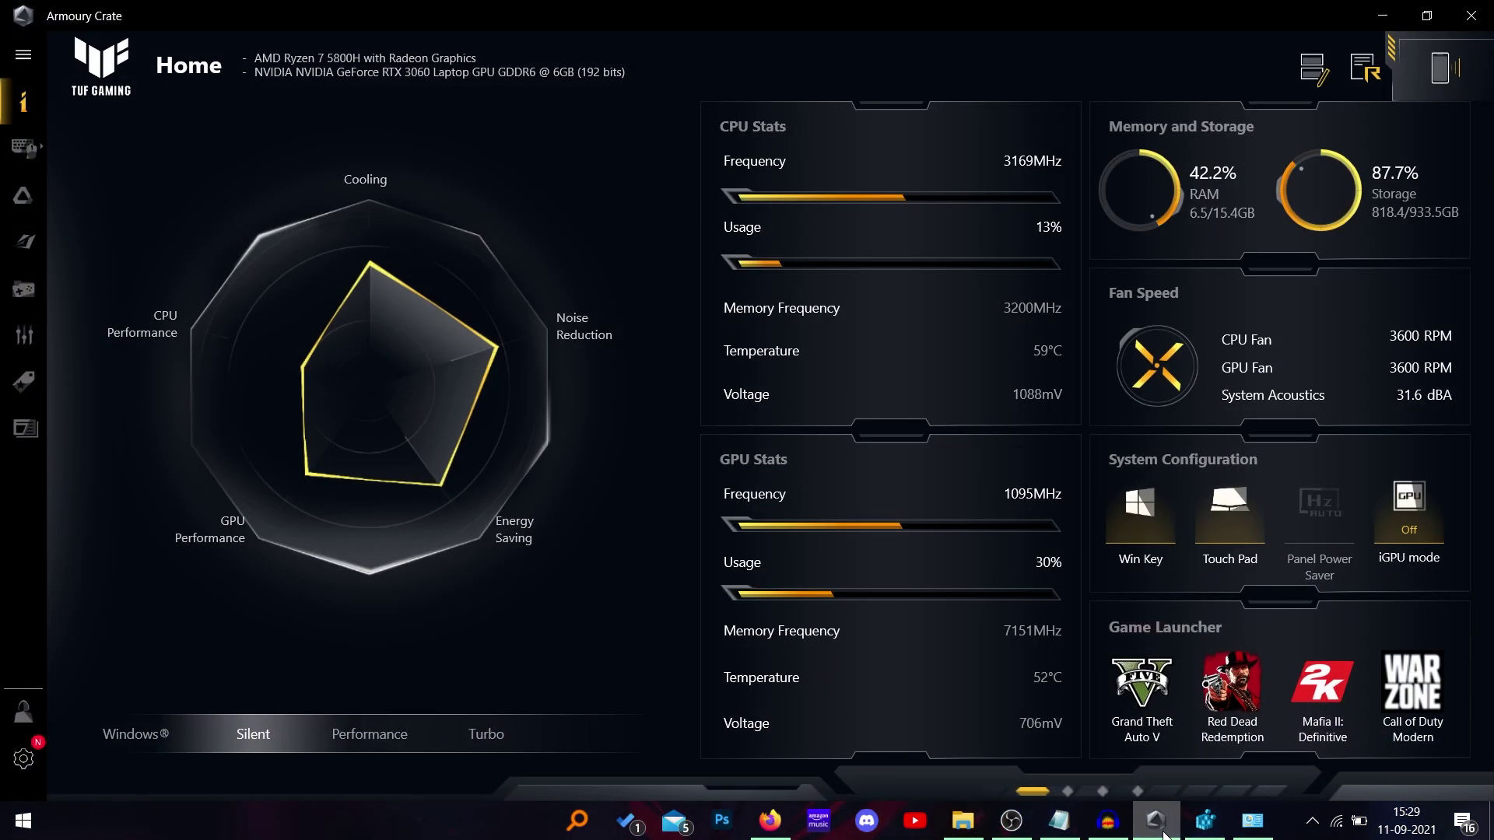
left_click(501, 739)
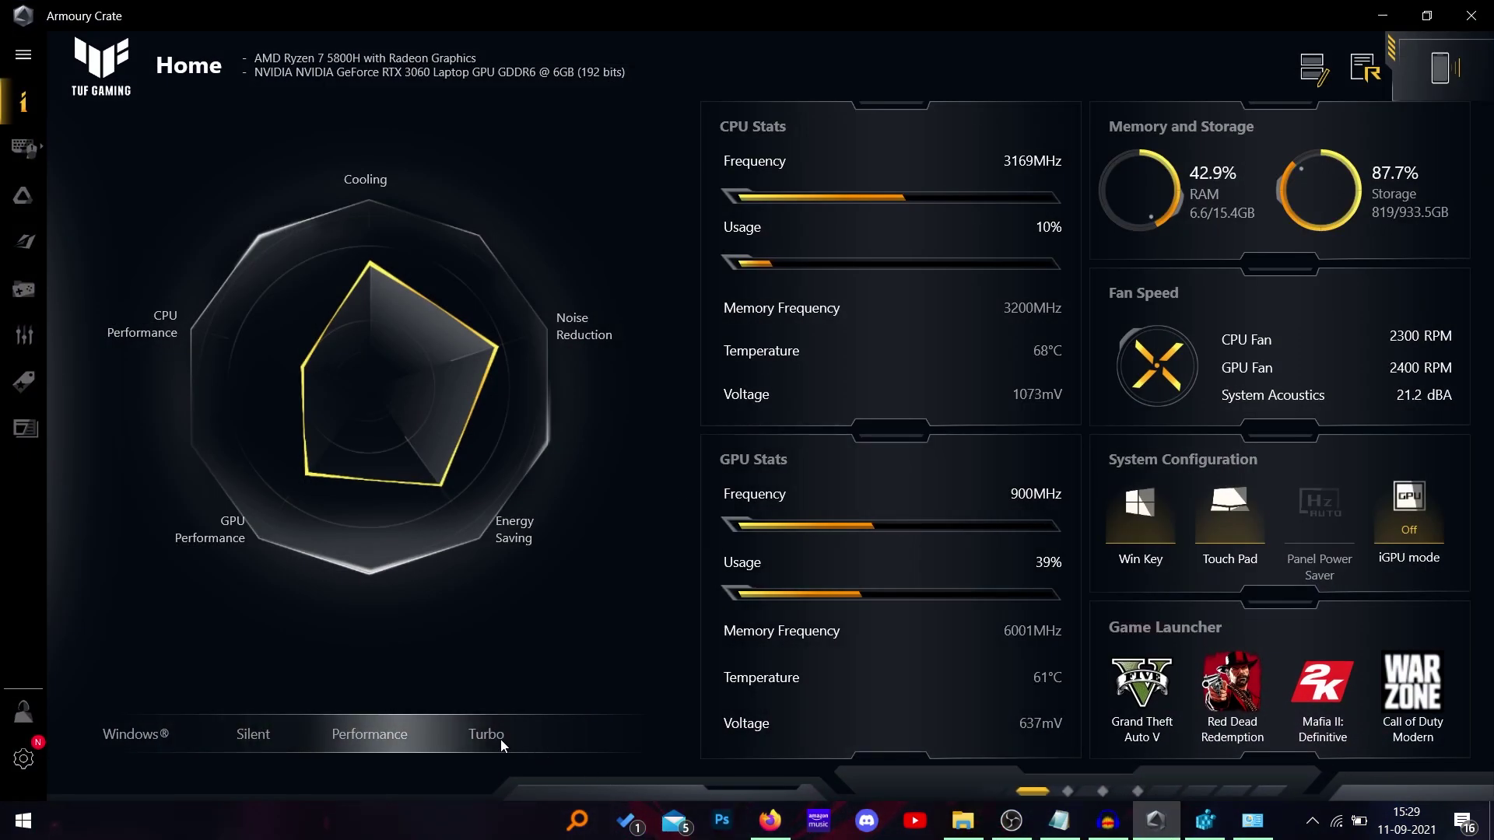
left_click(1363, 25)
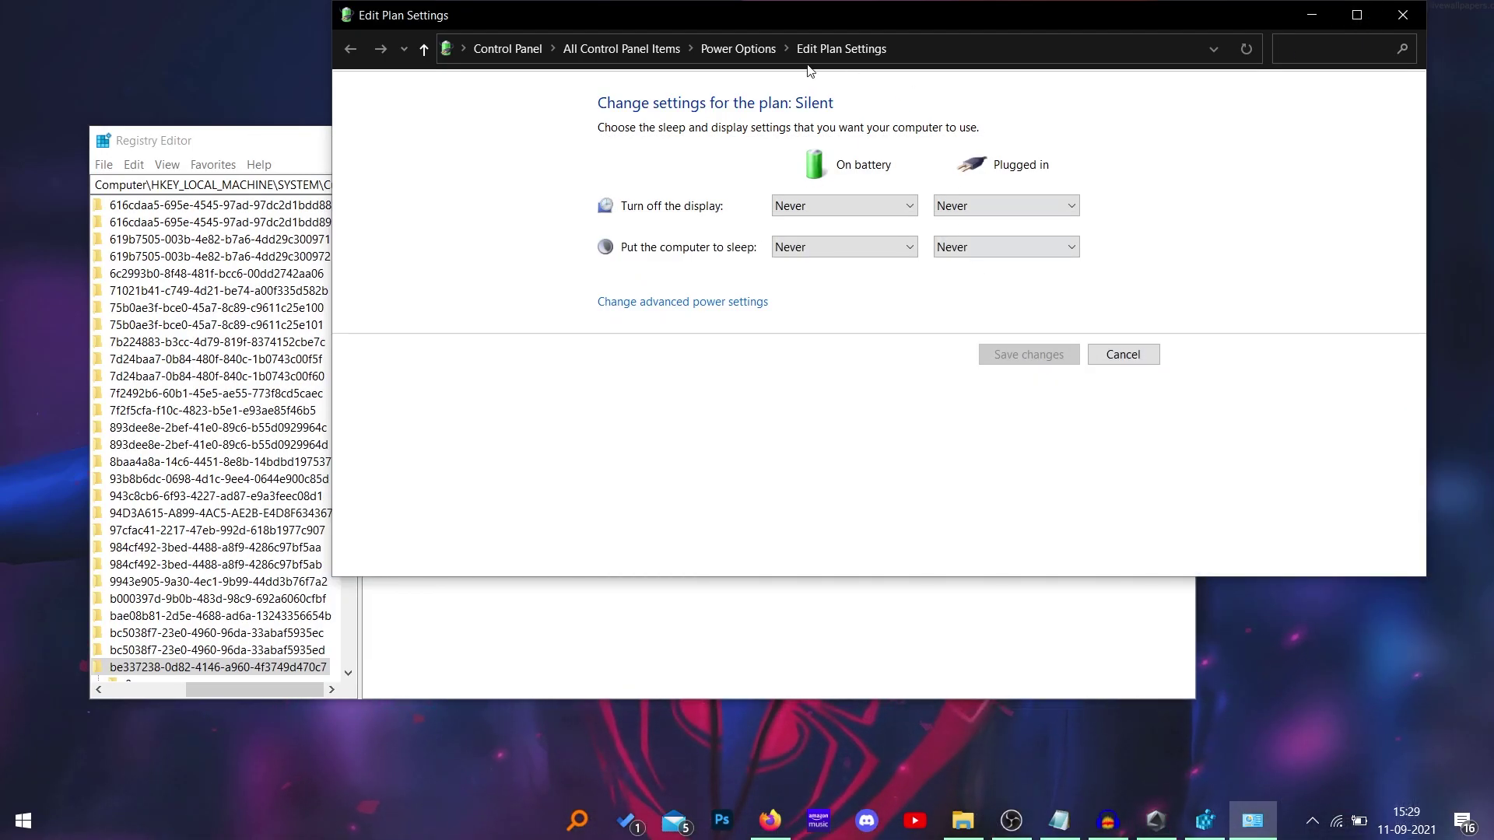
Open the Turbo plan's advanced power settings and expand Processor performance boost mode under Processor power management.
left_click(723, 55)
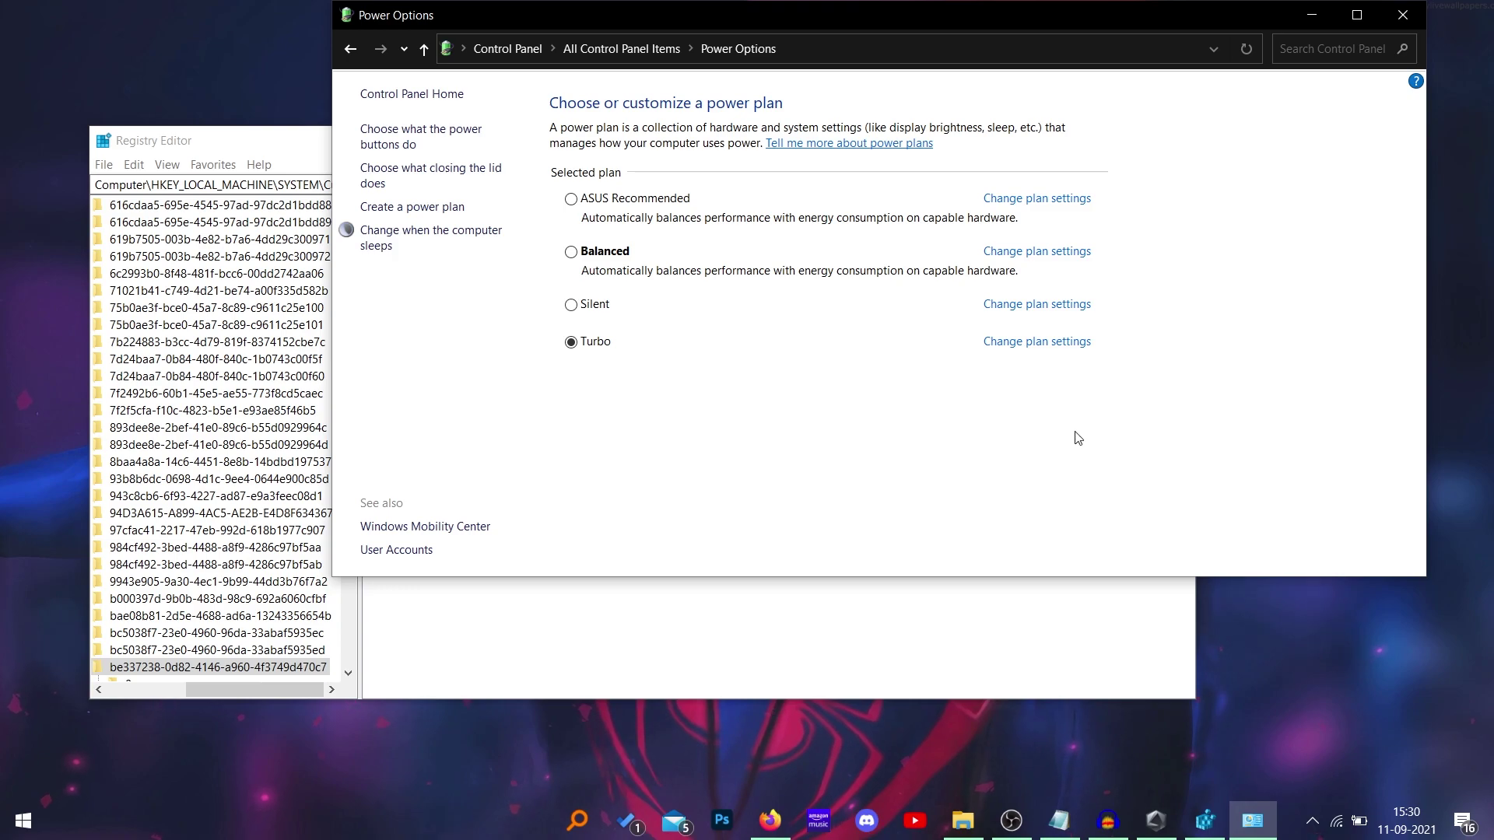
left_click(1031, 350)
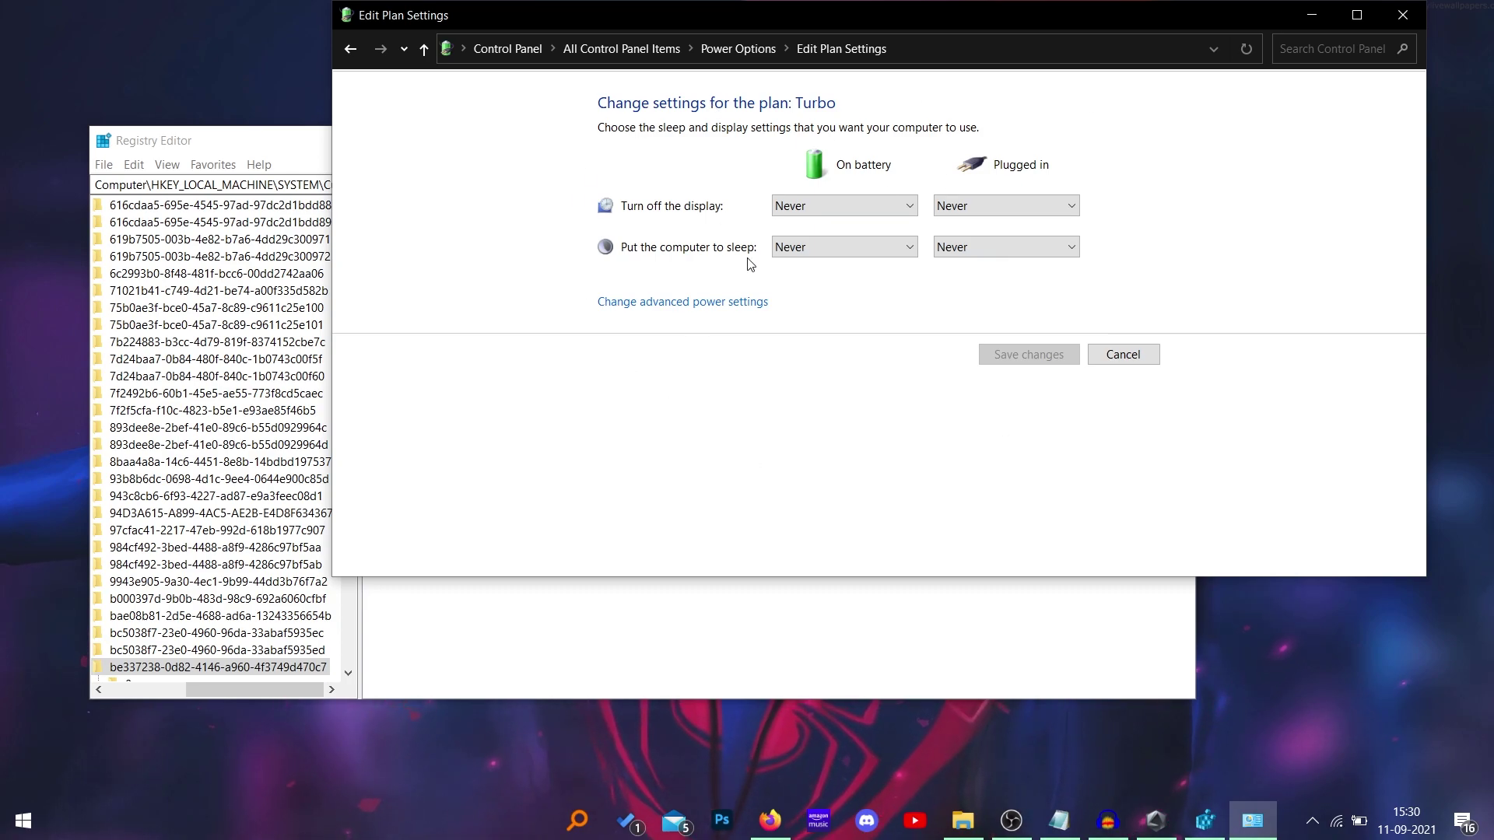
left_click(656, 309)
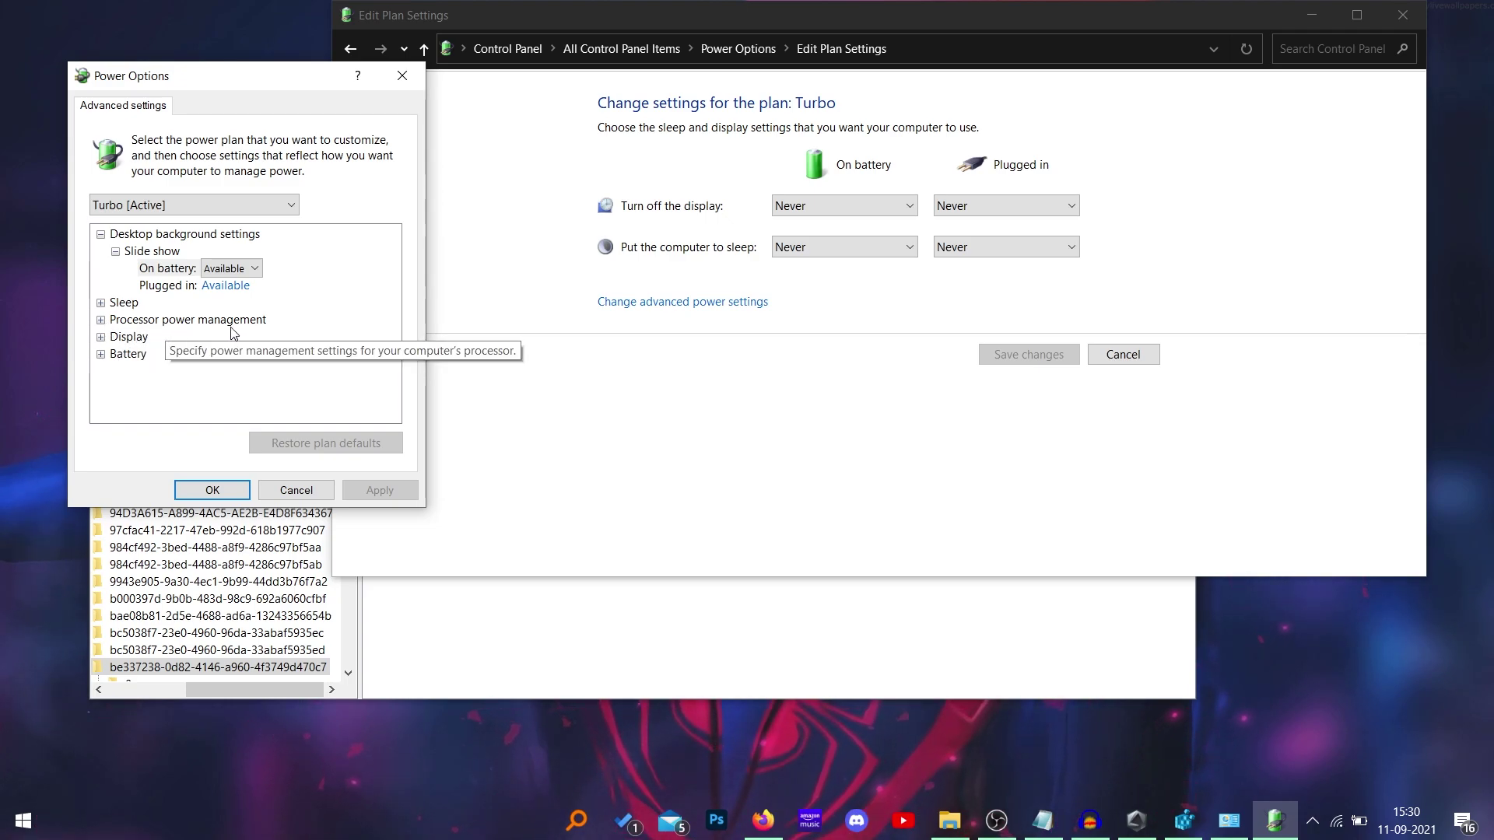
left_click(101, 321)
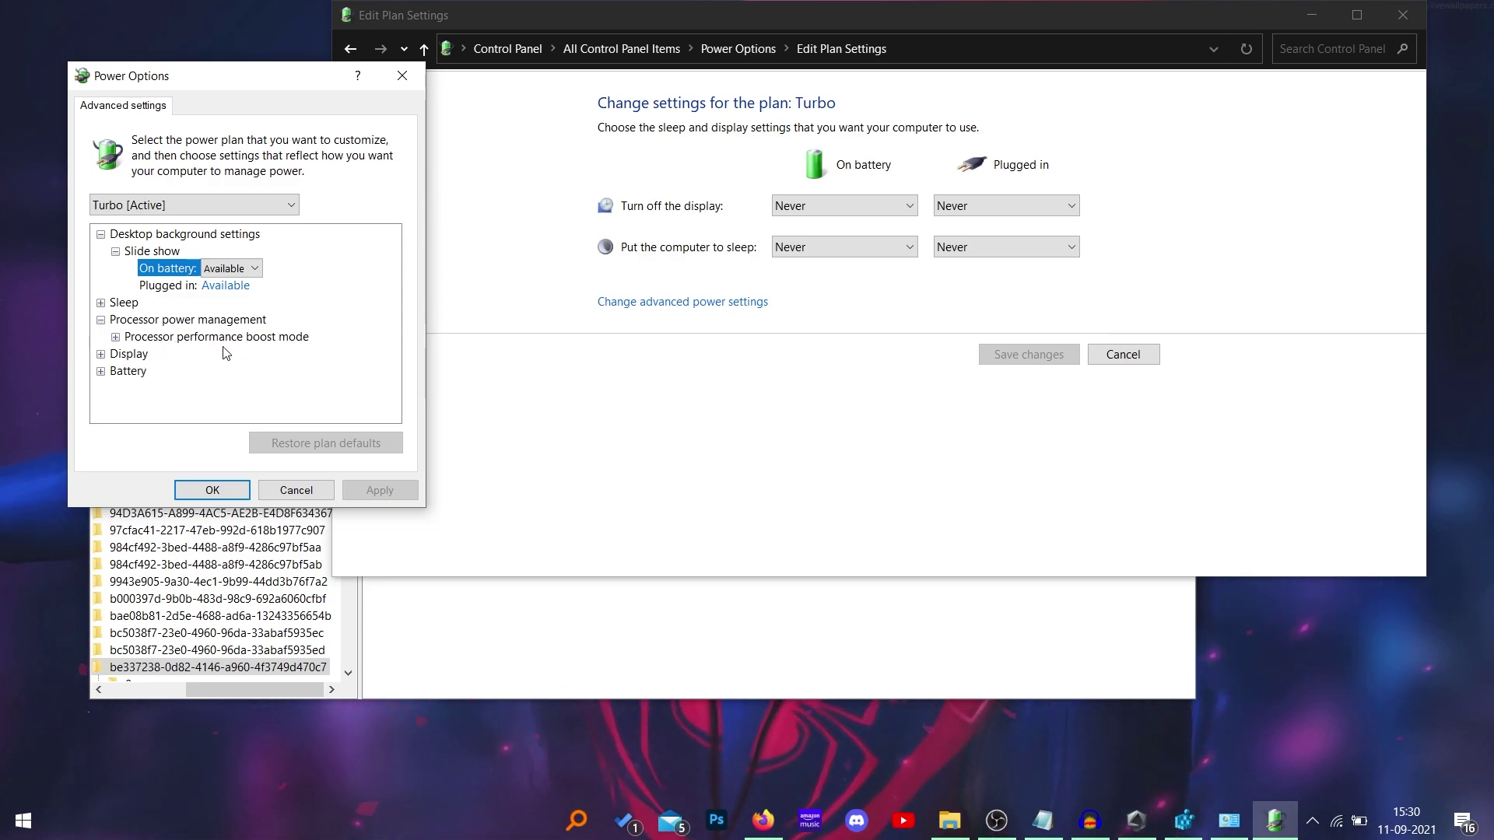
left_click(116, 338)
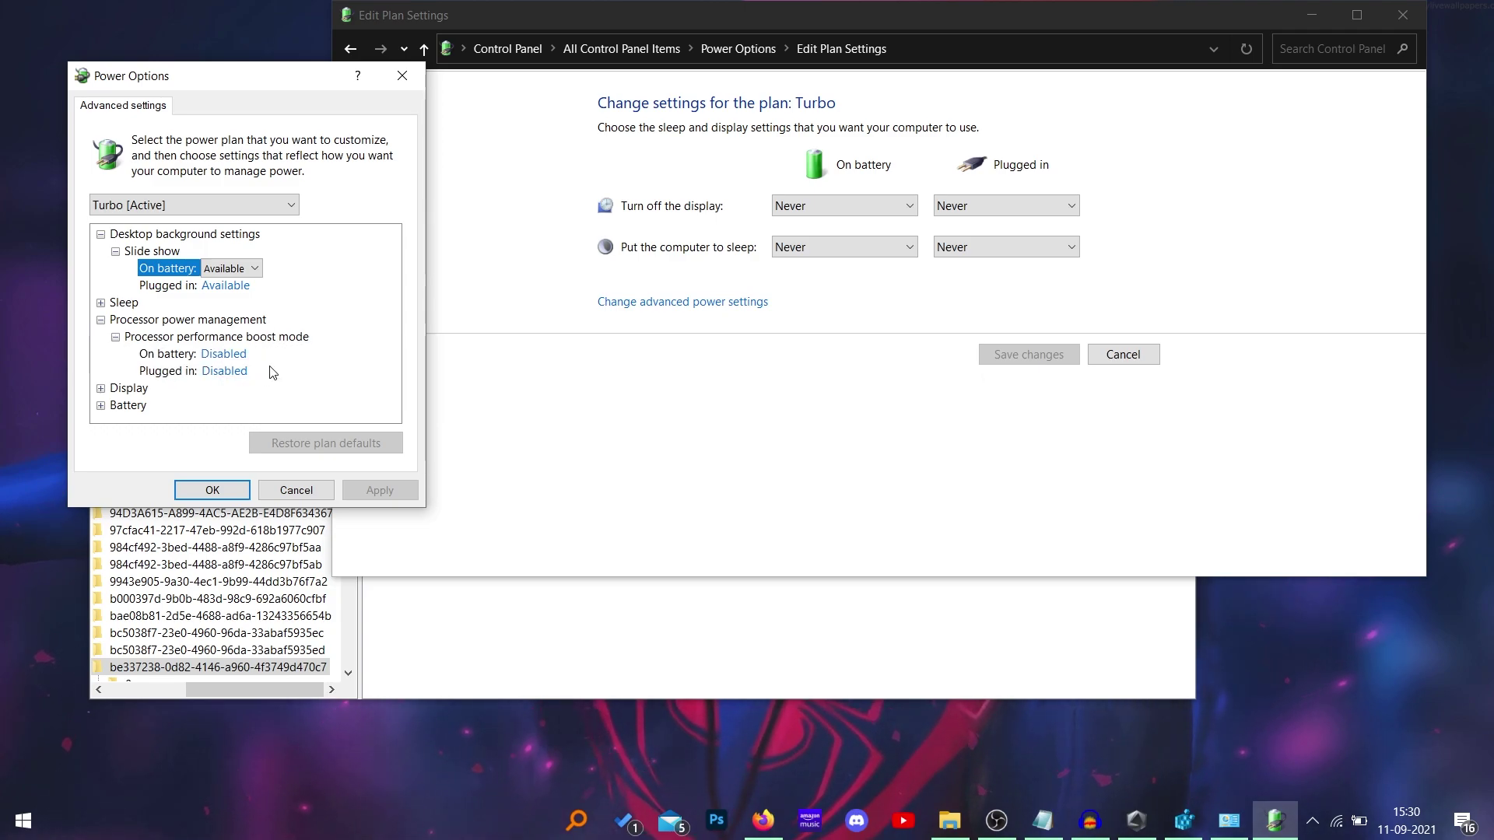
Set Processor performance boost mode to Aggressive for both plugged in and on battery.
left_click(233, 371)
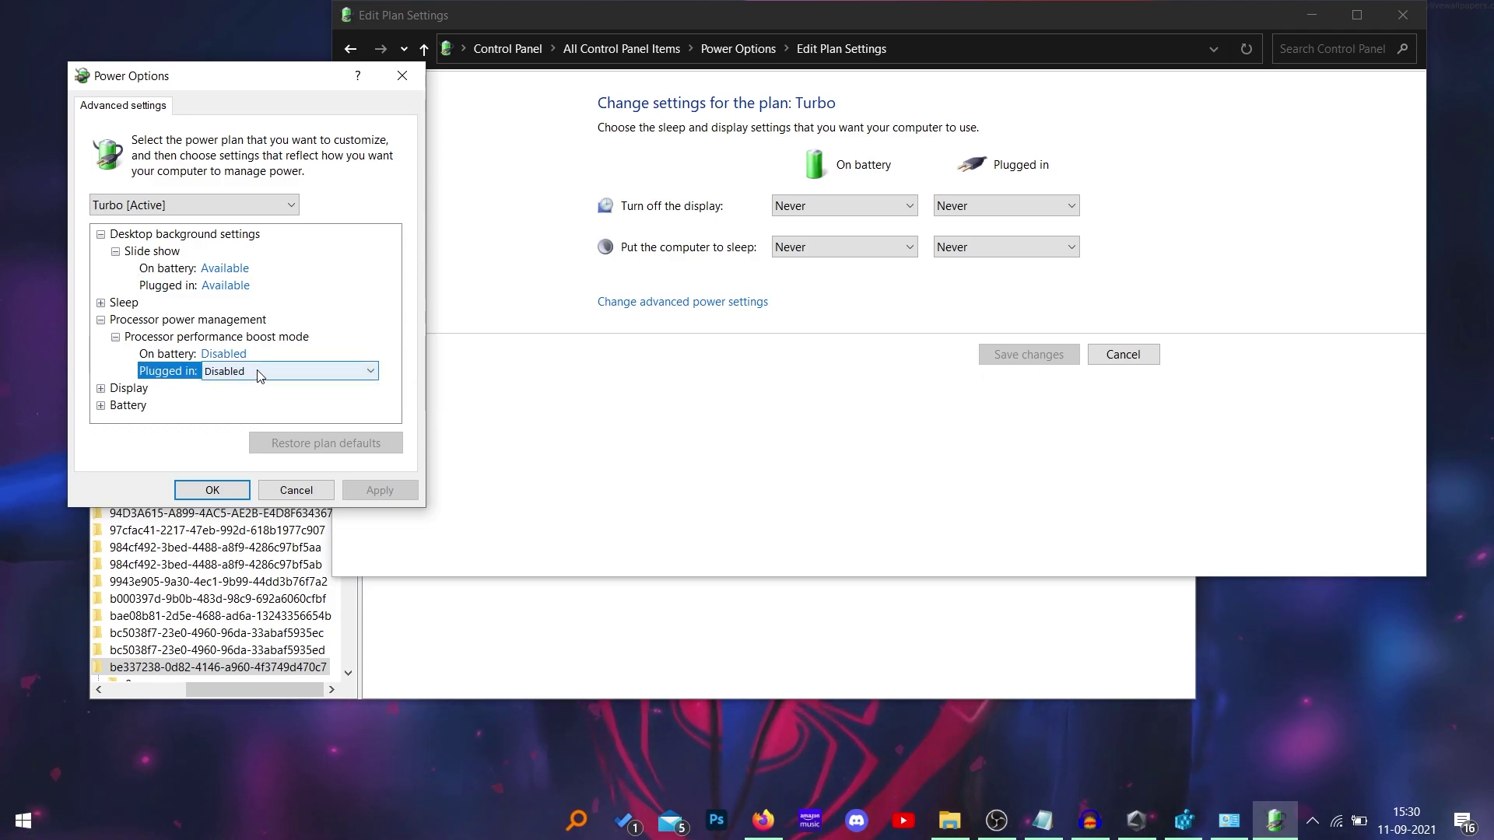
left_click(257, 372)
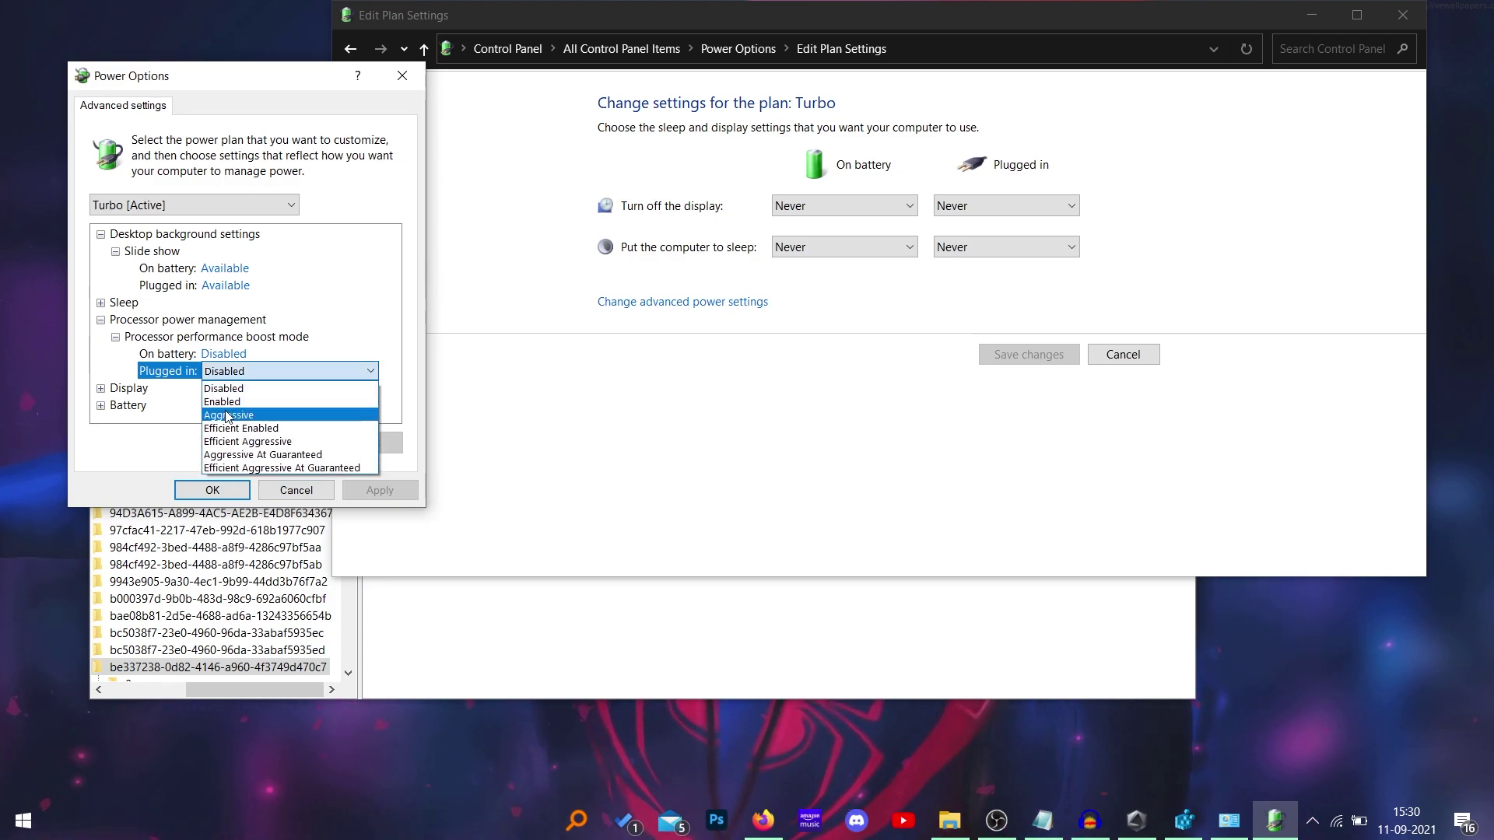
left_click(228, 415)
left_click(225, 354)
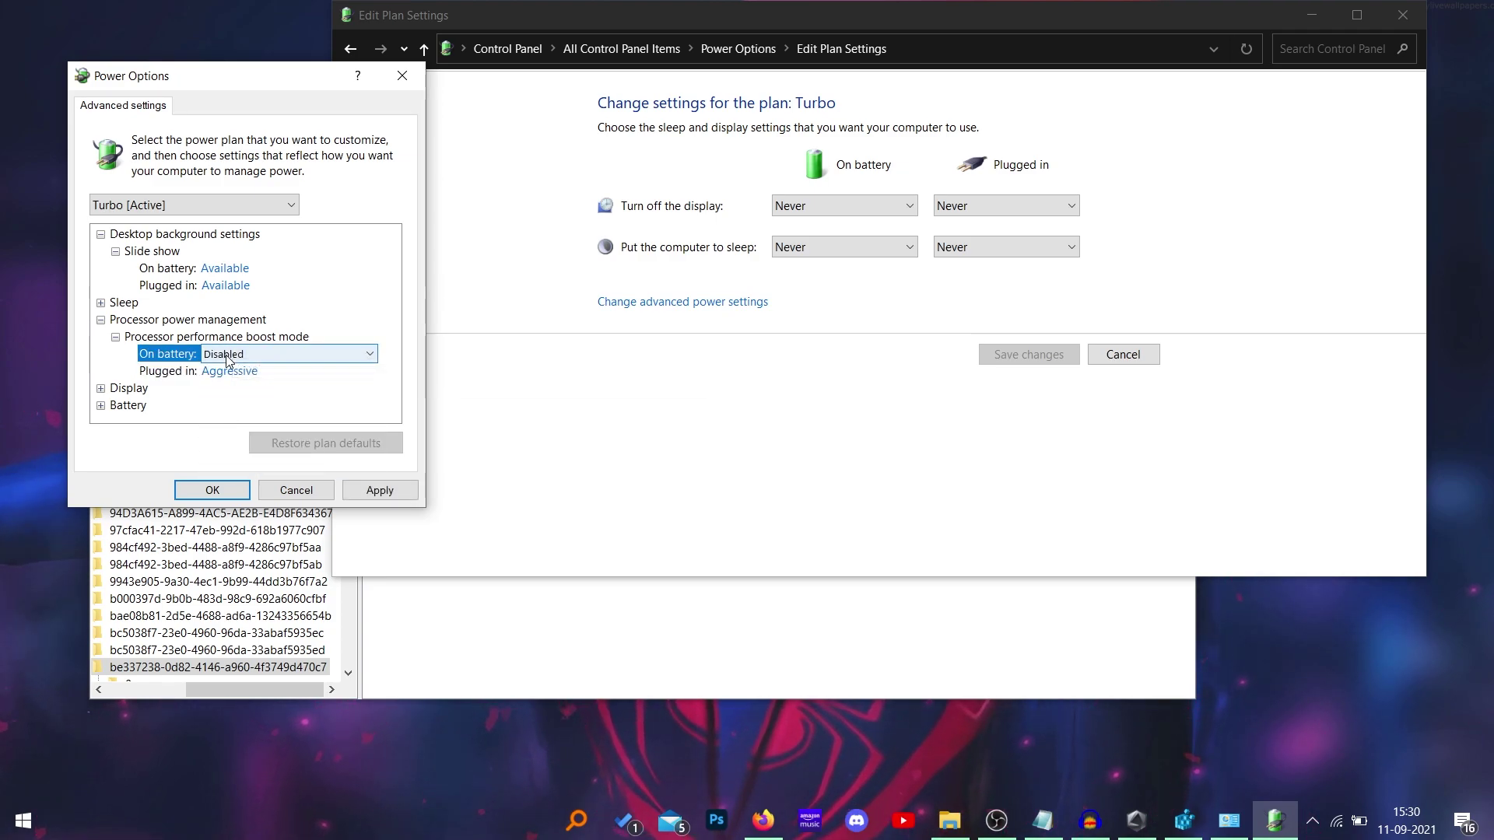
left_click(228, 355)
left_click(229, 398)
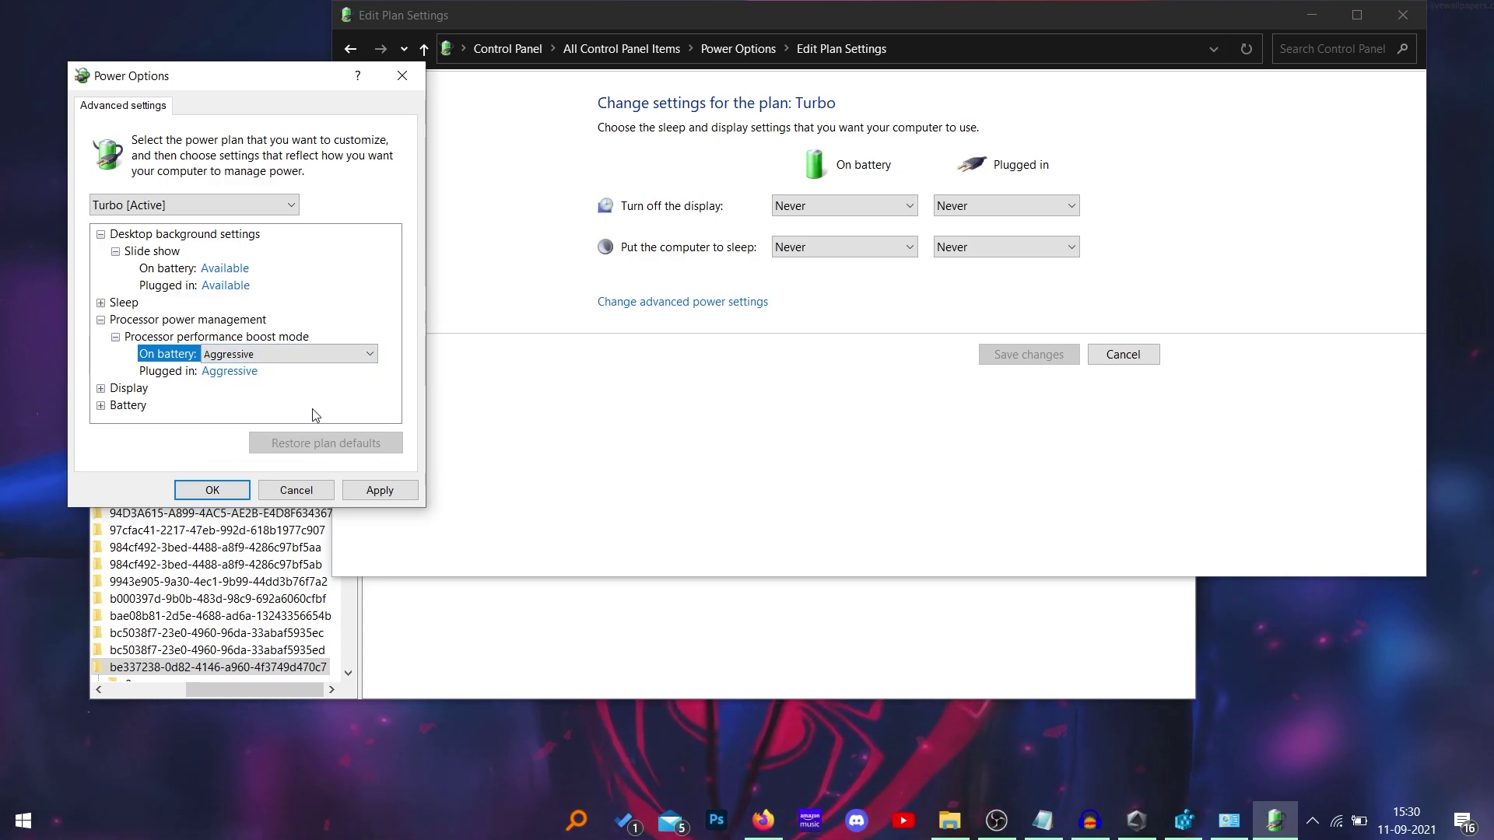
Set Processor performance boost mode to Disabled for on battery and plugged in, apply the settings, and minimize the power plan window.
left_click(253, 357)
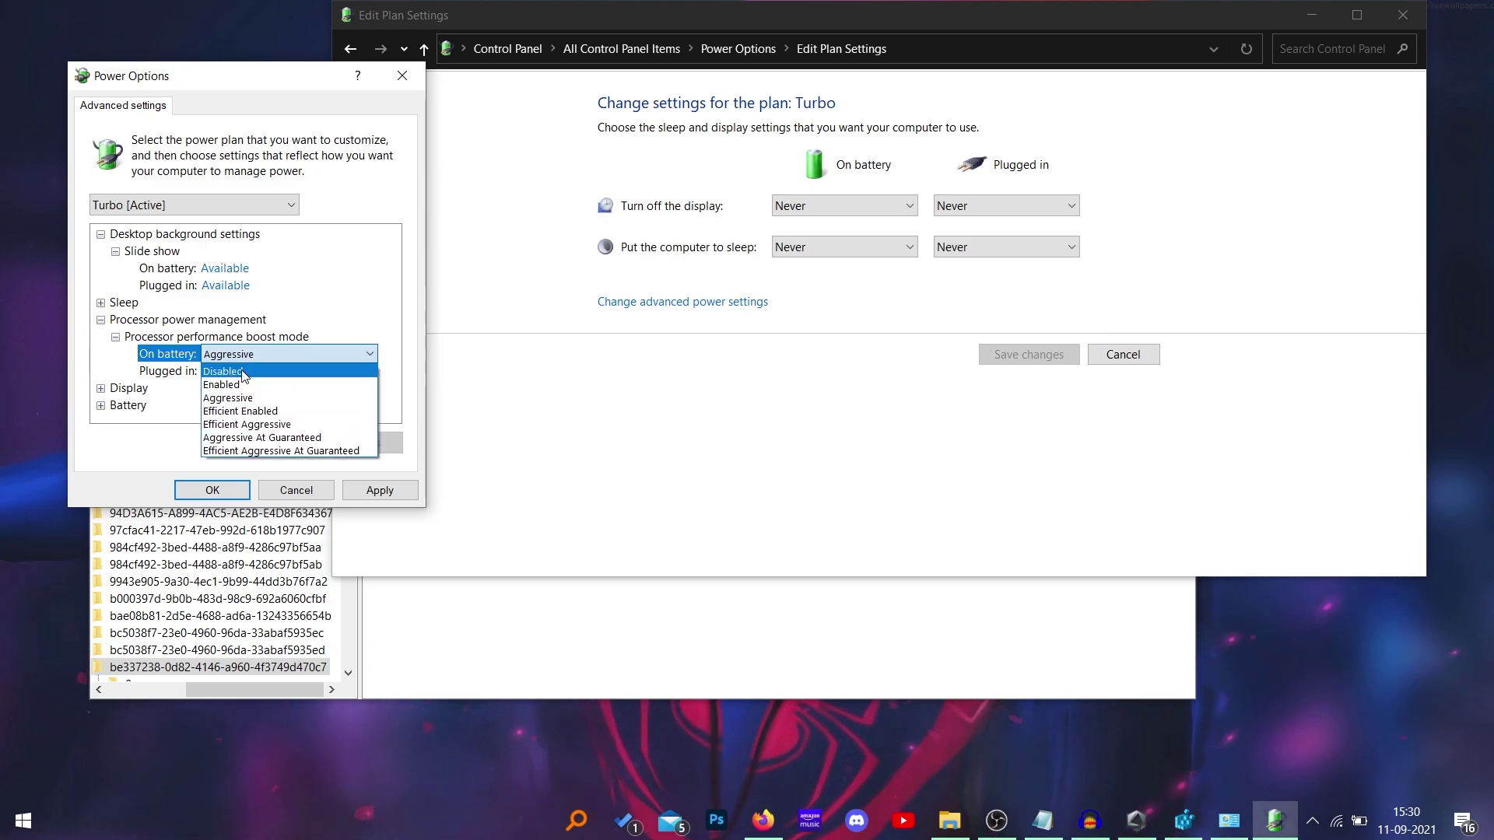
left_click(233, 371)
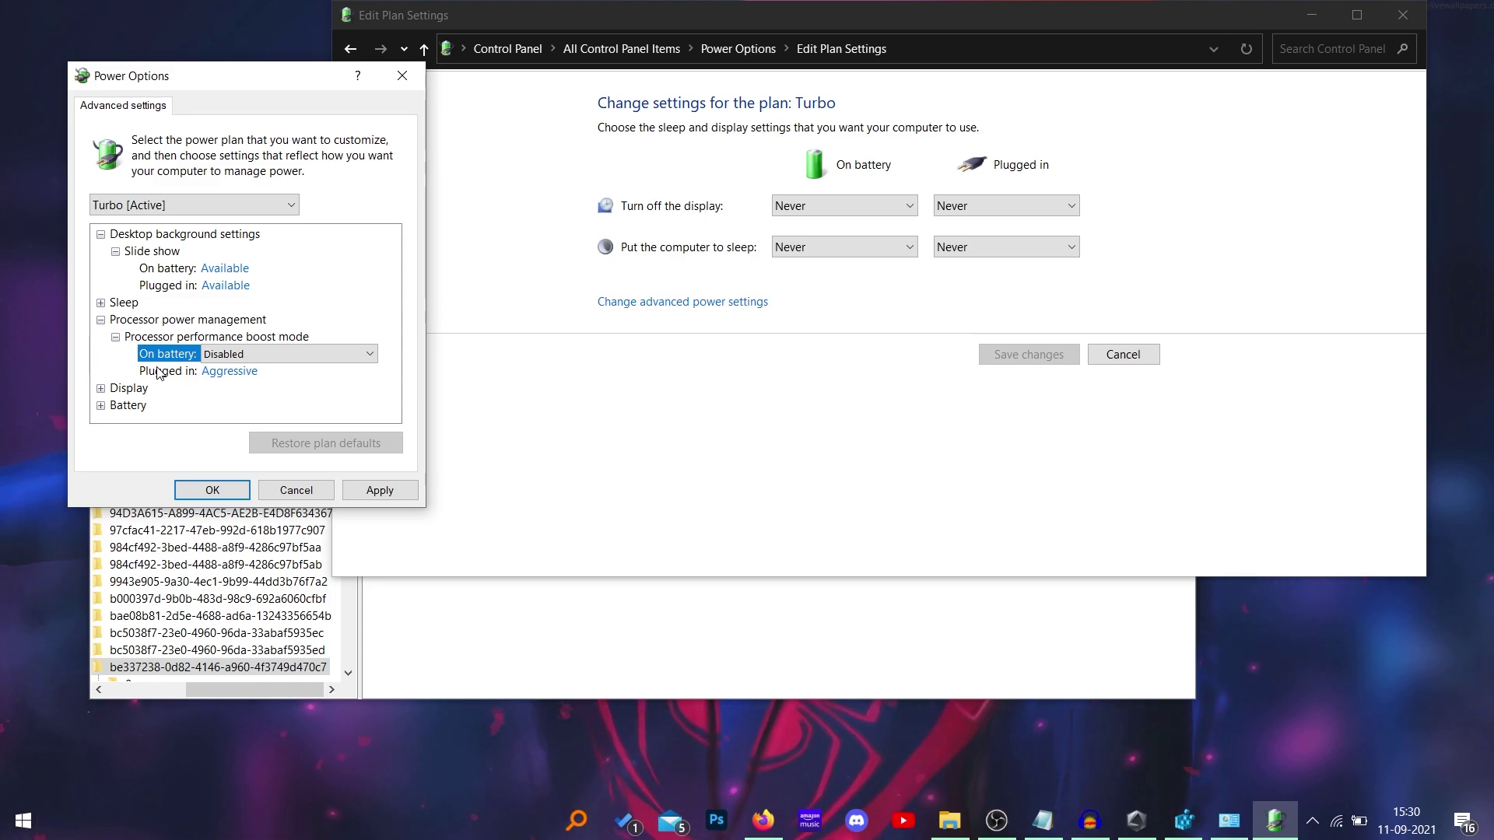
left_click(231, 377)
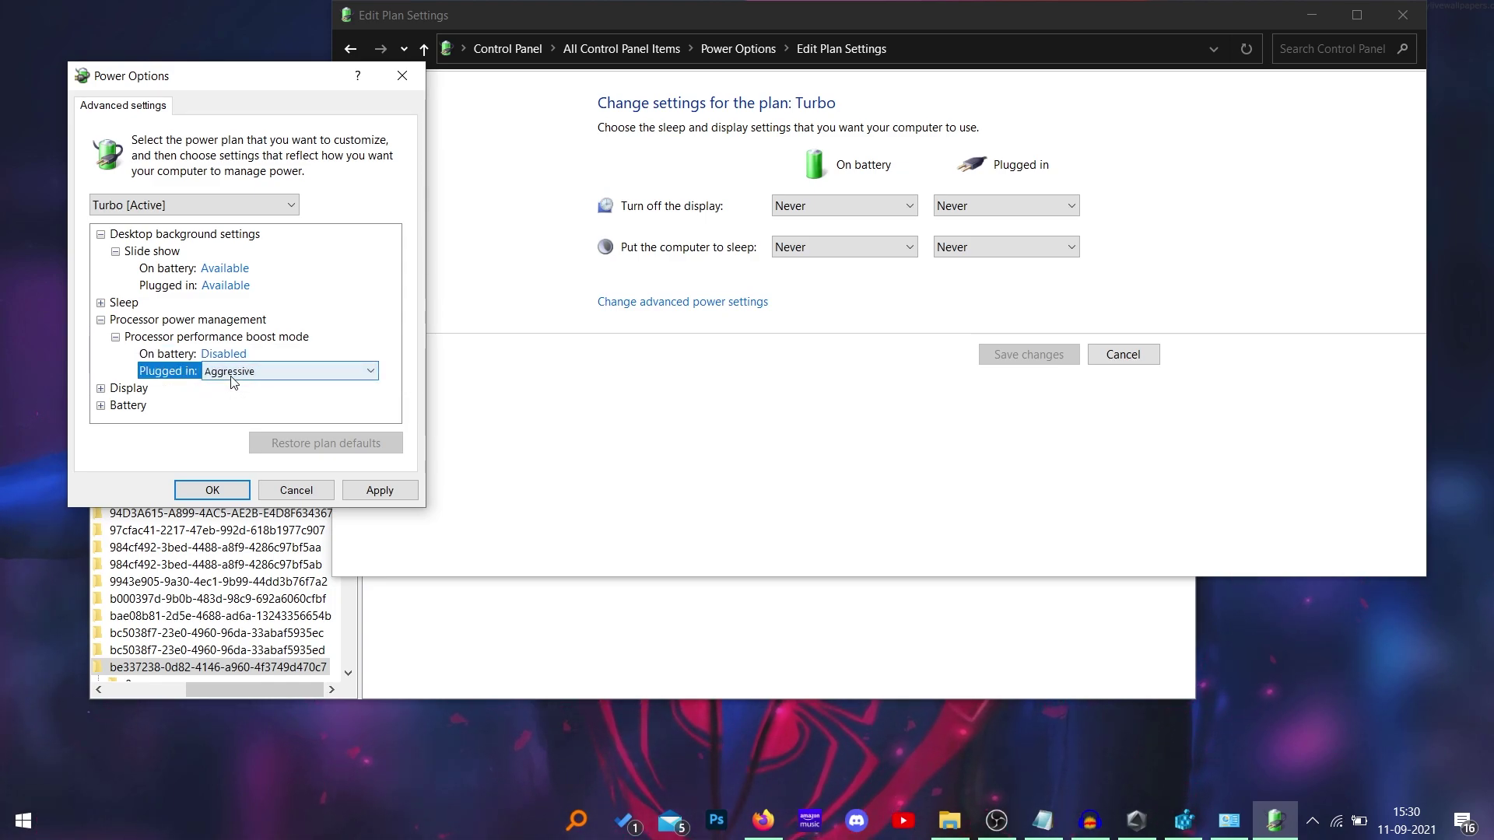
left_click(232, 376)
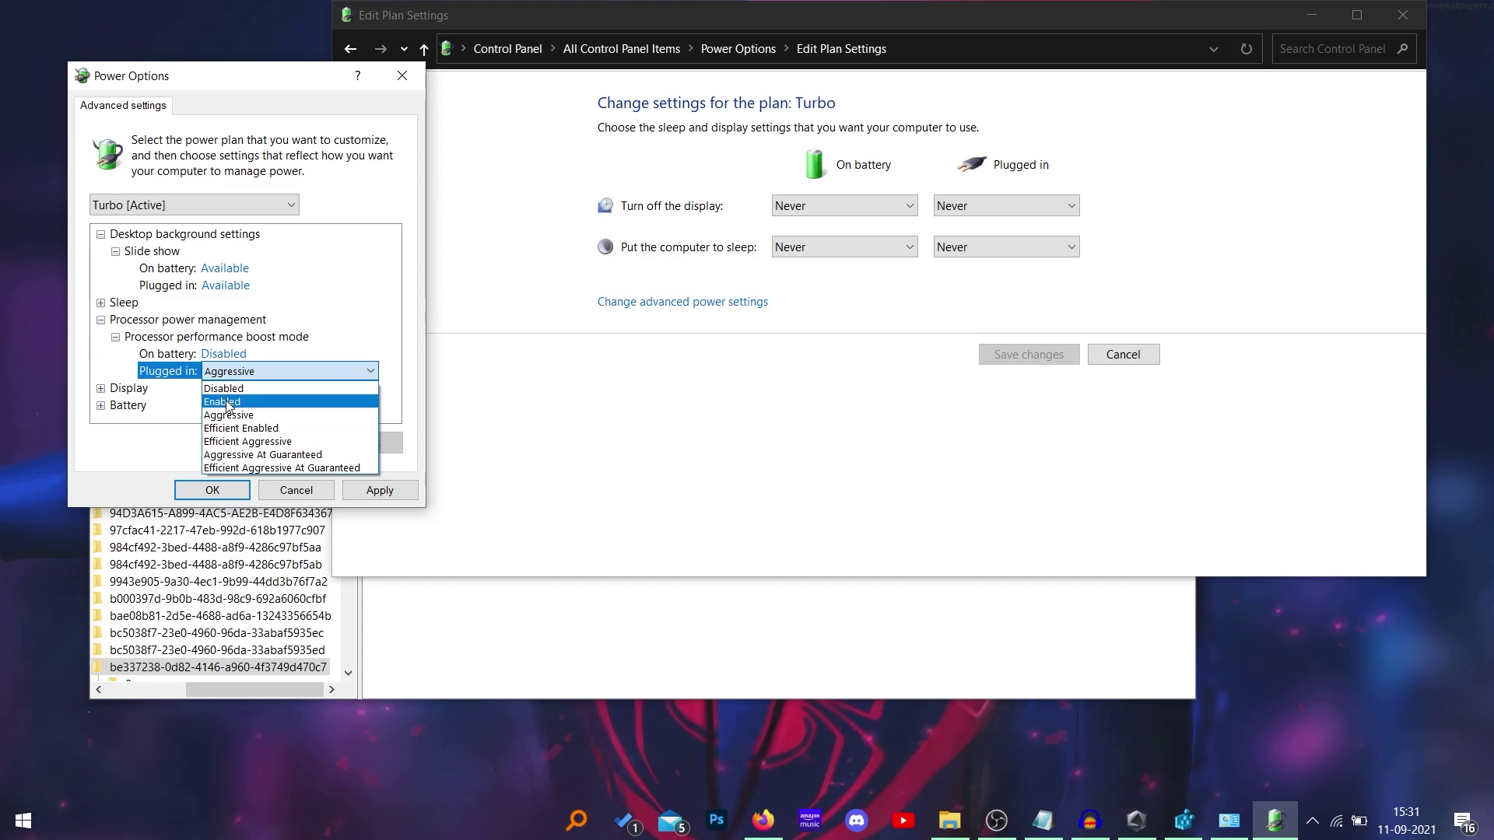
left_click(224, 388)
left_click(369, 492)
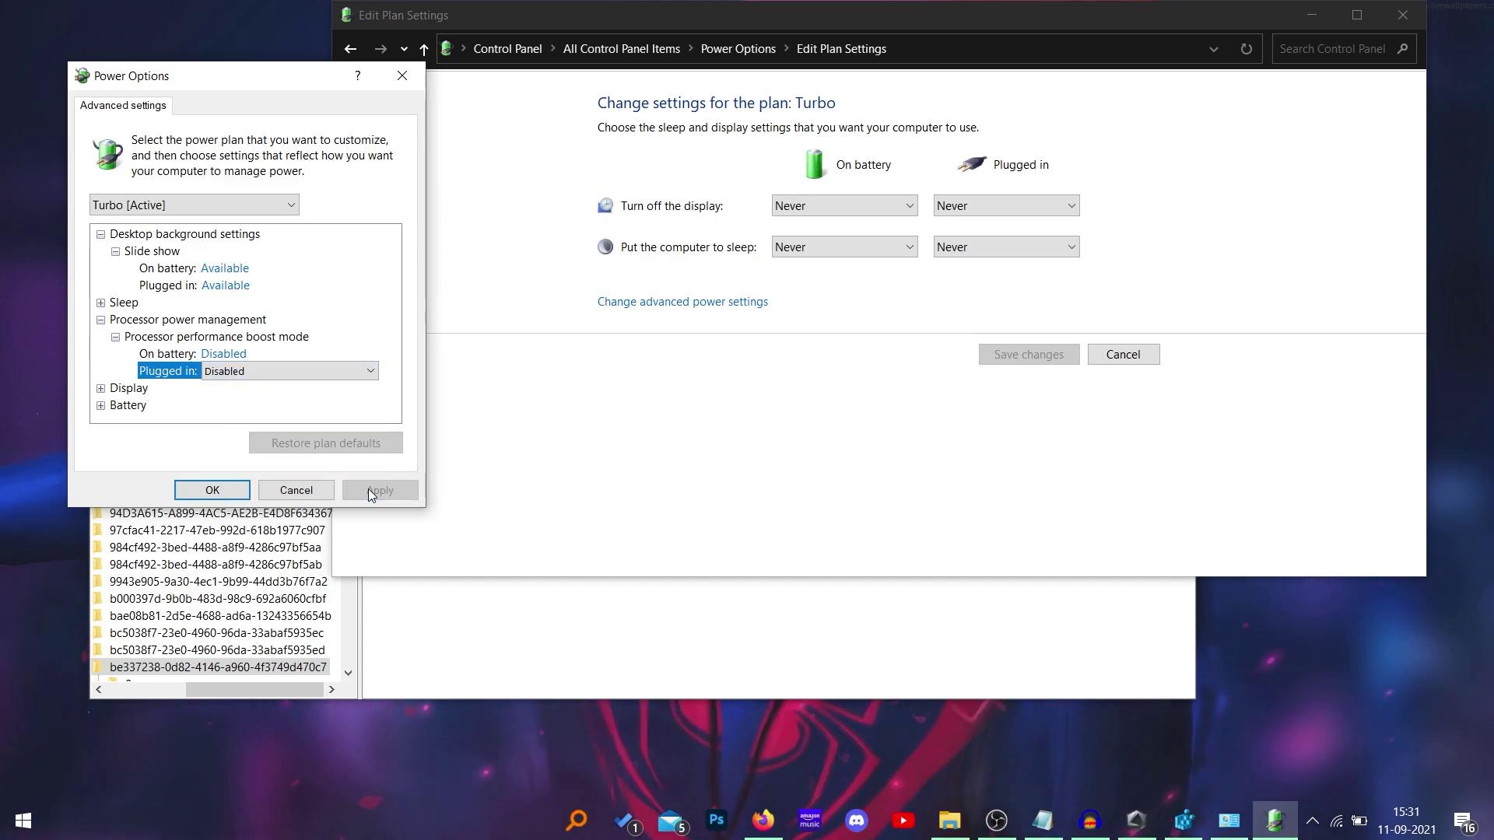
left_click(214, 490)
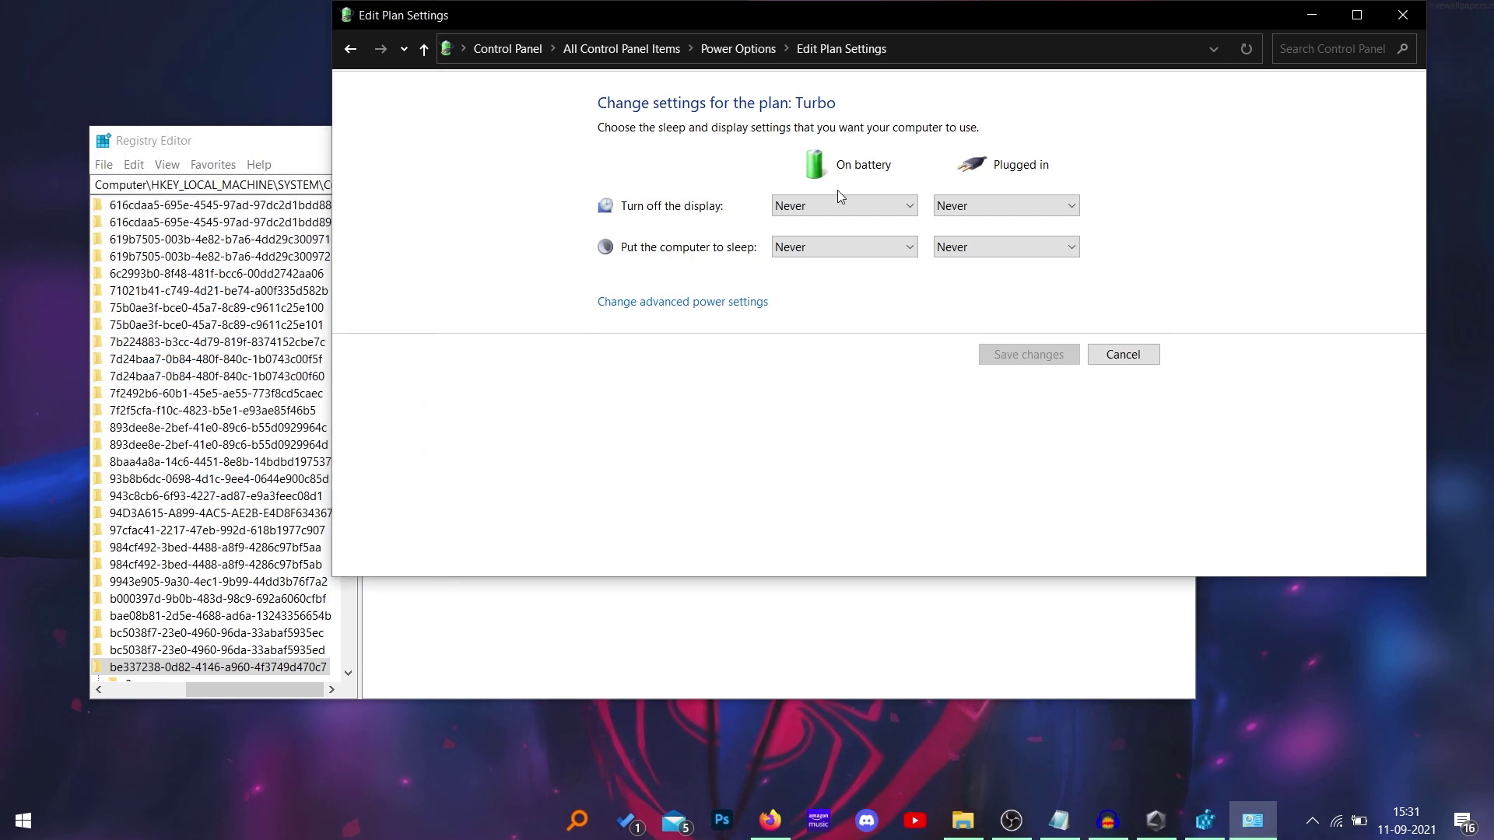
left_click(1304, 3)
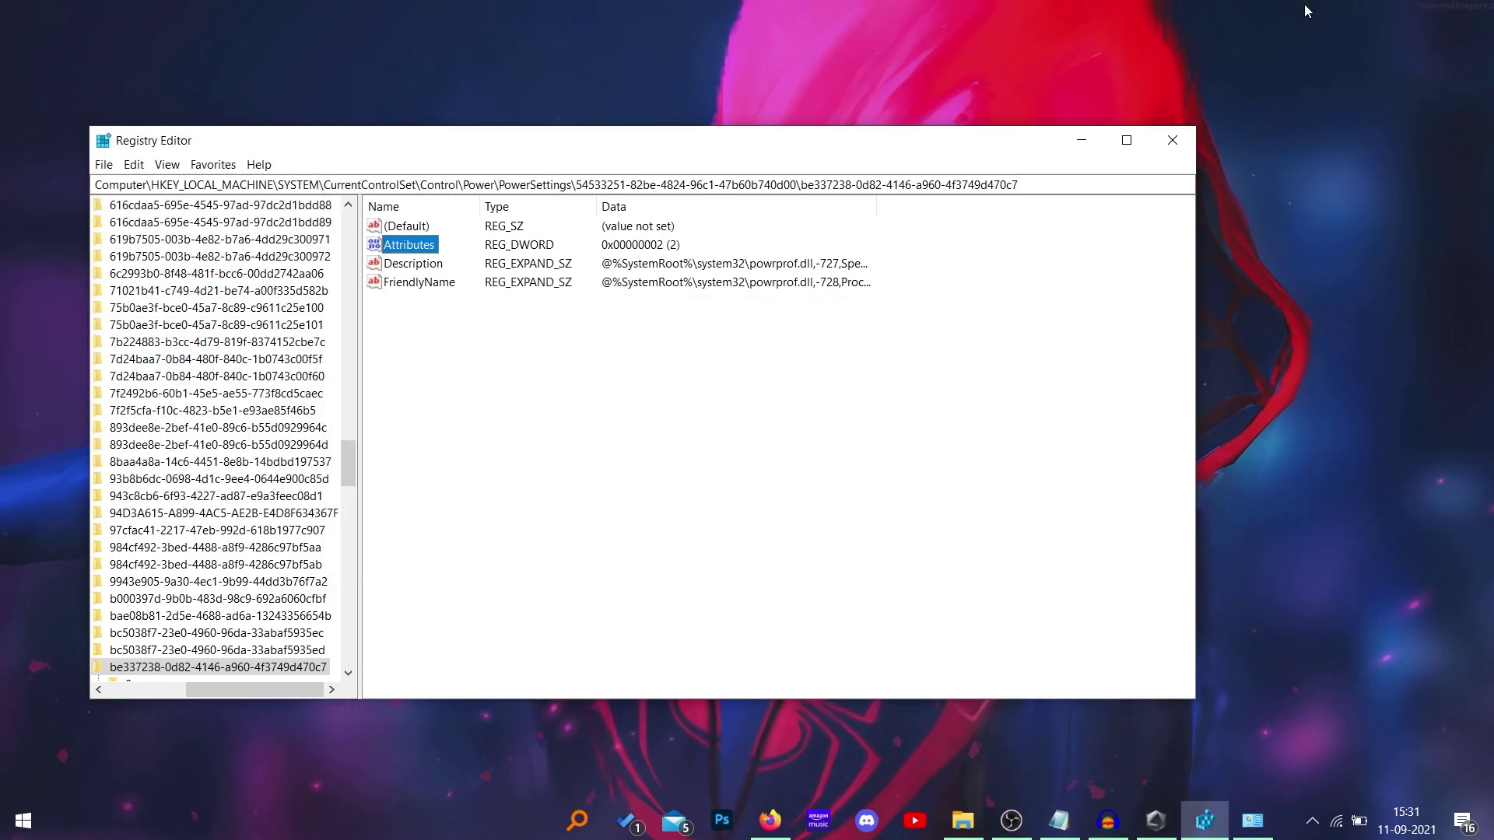